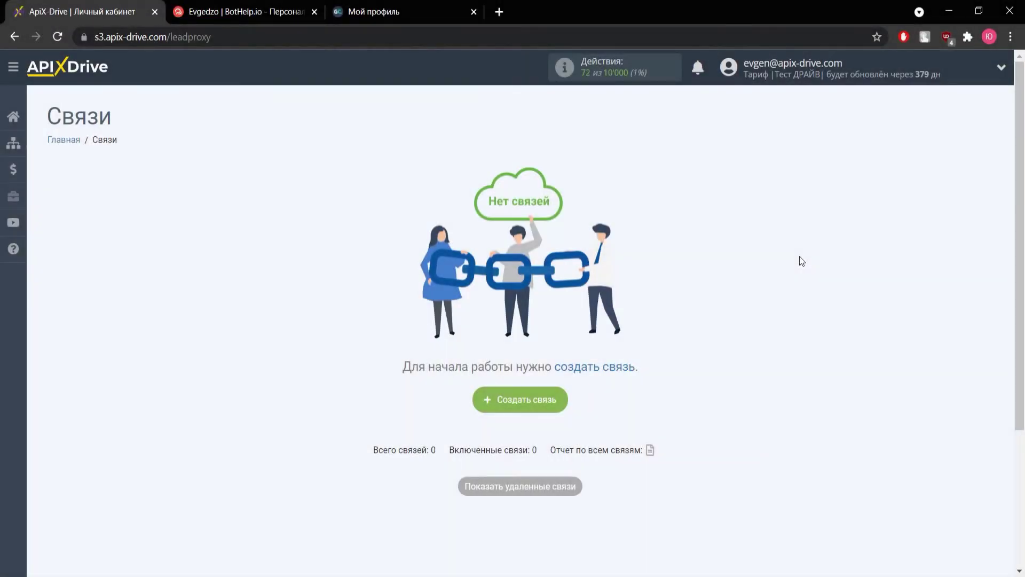
- Create a new connection with the green «Создать связь» button on the empty Связи page
{"action": "left_click", "coordinate": [544, 399]}
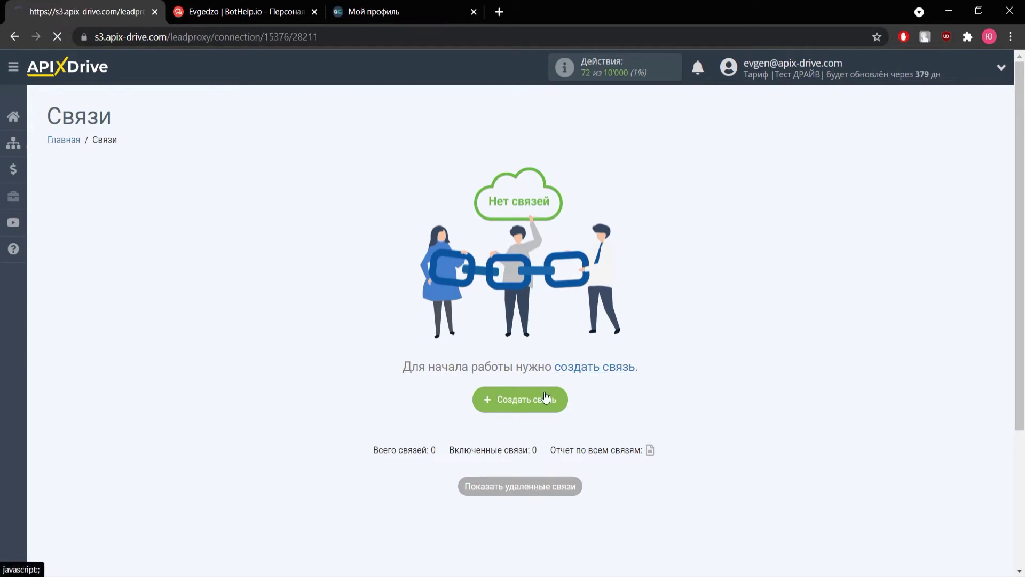
- Choose BotHelp as the source system with the Получить данные action
{"action": "left_click", "coordinate": [451, 275]}
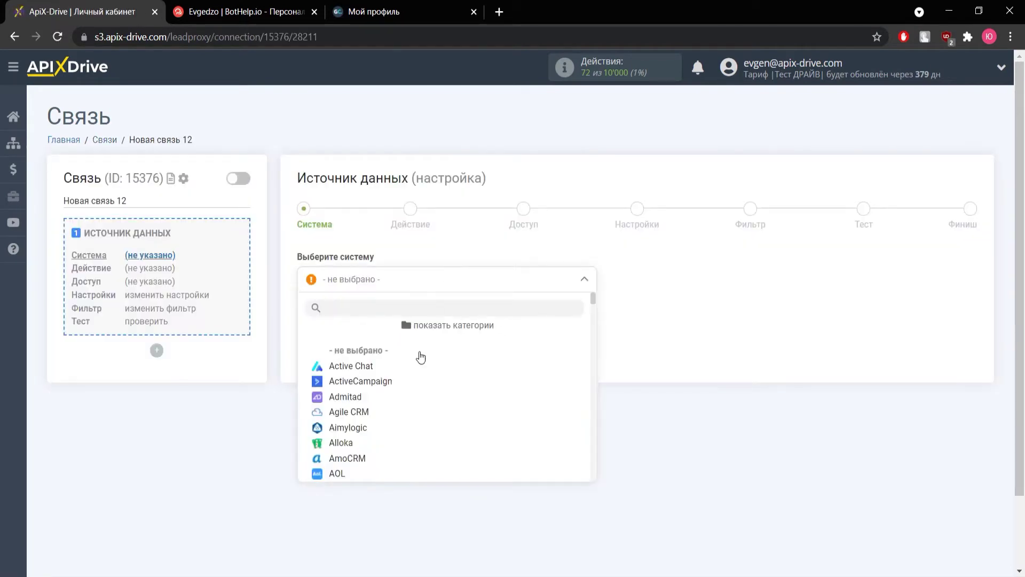
{"action": "scroll", "coordinate": [389, 412], "scroll_direction": "down", "scroll_amount": 3}
{"action": "left_click", "coordinate": [367, 427]}
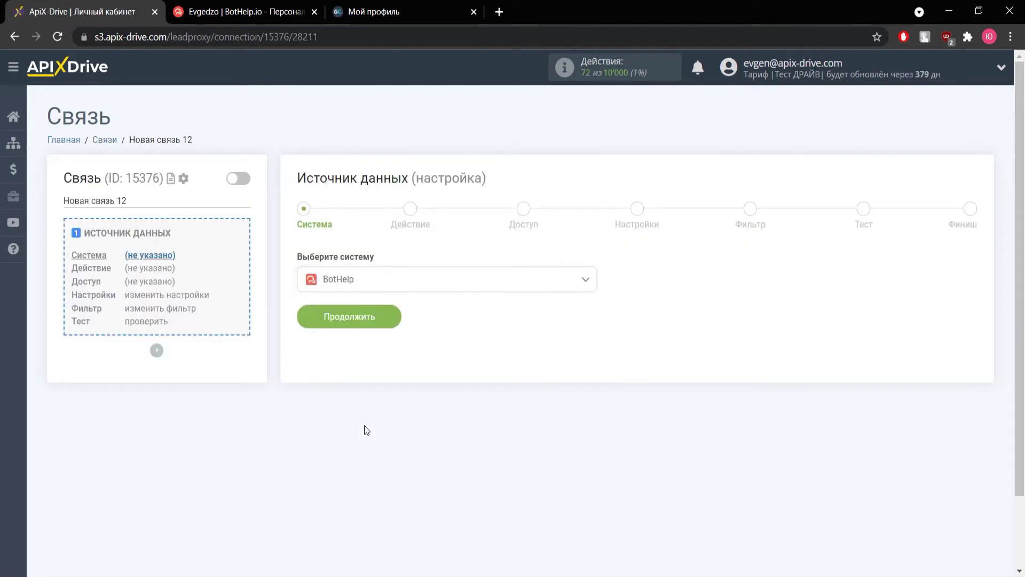
{"action": "left_click", "coordinate": [357, 322]}
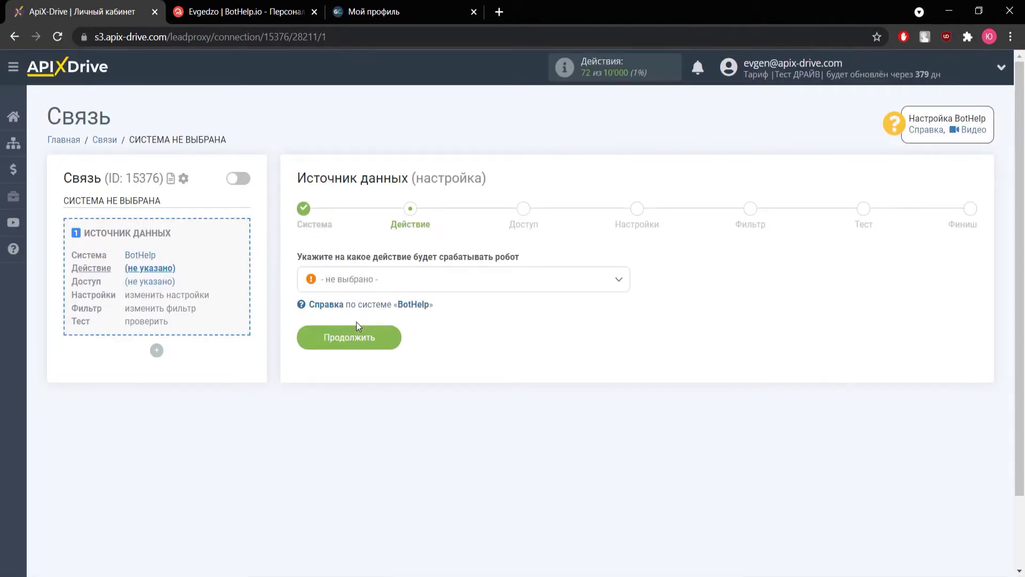
{"action": "left_click", "coordinate": [358, 295]}
{"action": "left_click", "coordinate": [360, 350]}
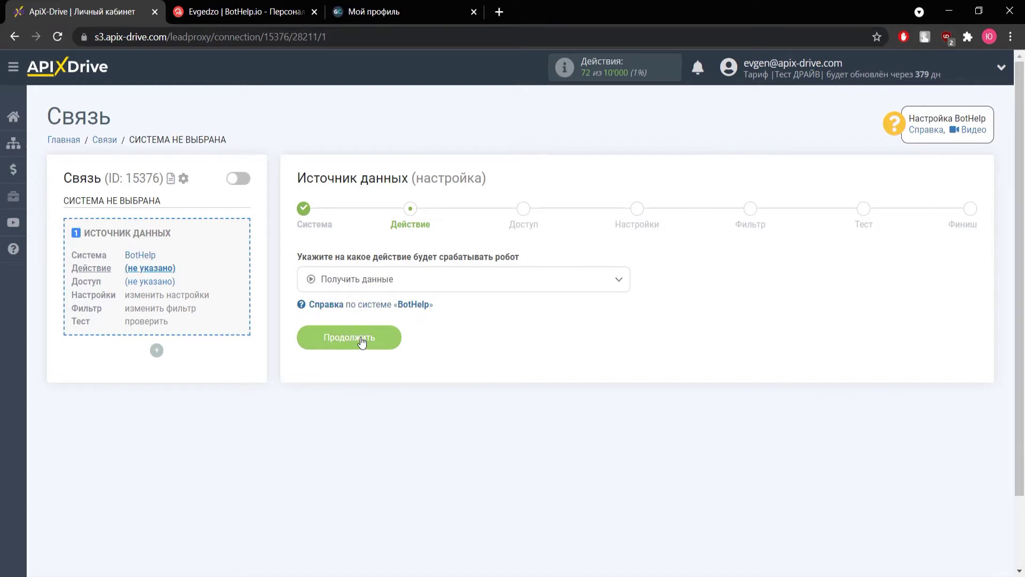
{"action": "left_click", "coordinate": [361, 340]}
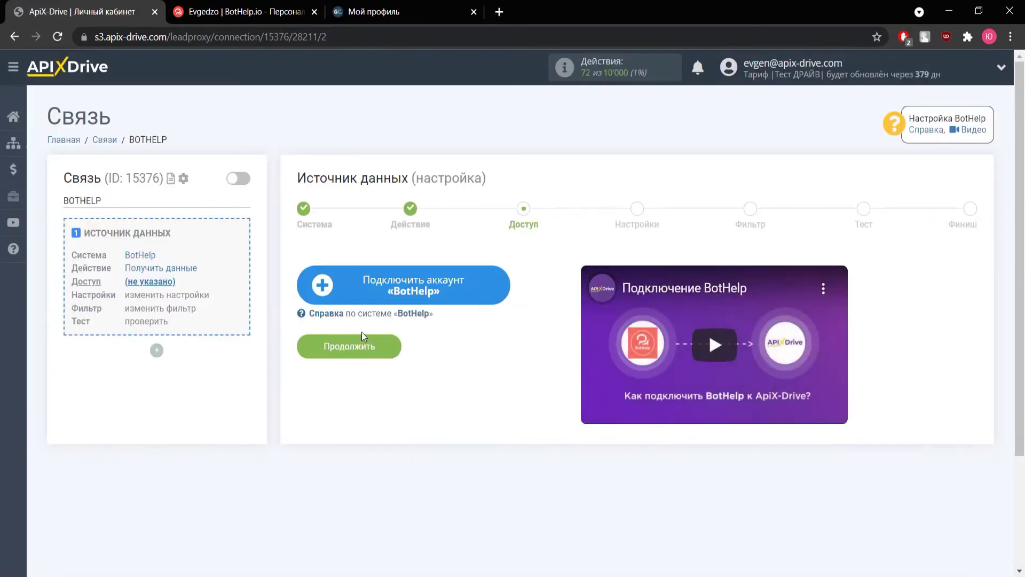
- Connect a BotHelp account and copy the generated webhook URL
{"action": "left_click", "coordinate": [377, 289]}
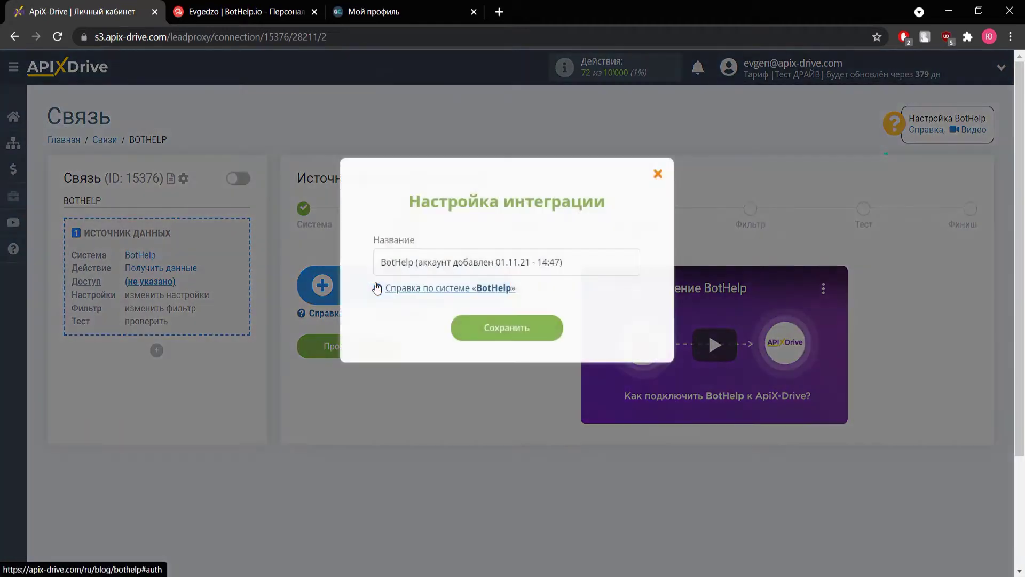
{"action": "left_click", "coordinate": [521, 329]}
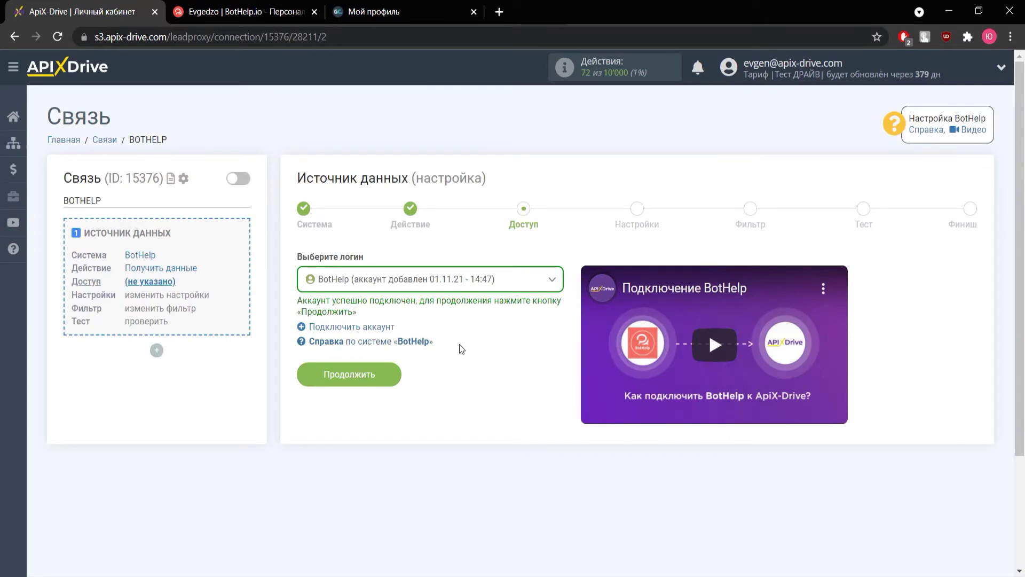
{"action": "left_click", "coordinate": [370, 373]}
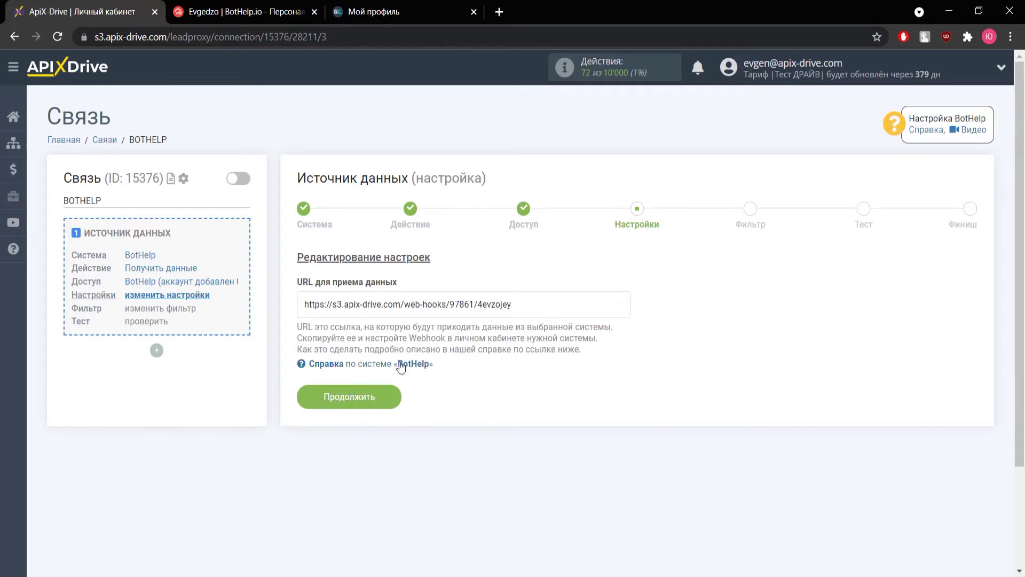
{"action": "left_click_drag", "start_coordinate": [524, 305], "coordinate": [303, 313]}
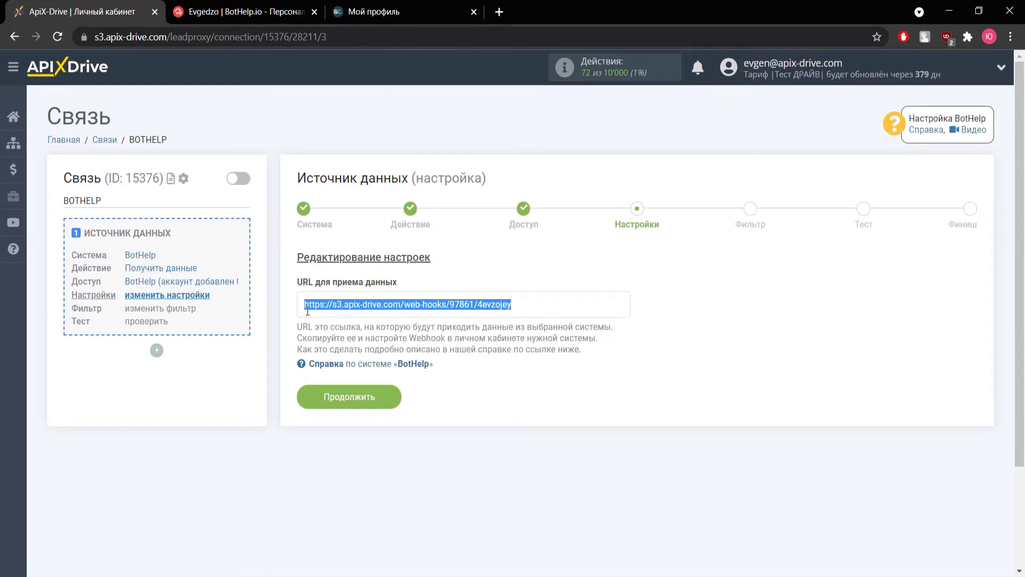
{"action": "right_click", "coordinate": [309, 309]}
{"action": "left_click", "coordinate": [334, 316]}
{"action": "key", "text": "ctrl+Tab"}
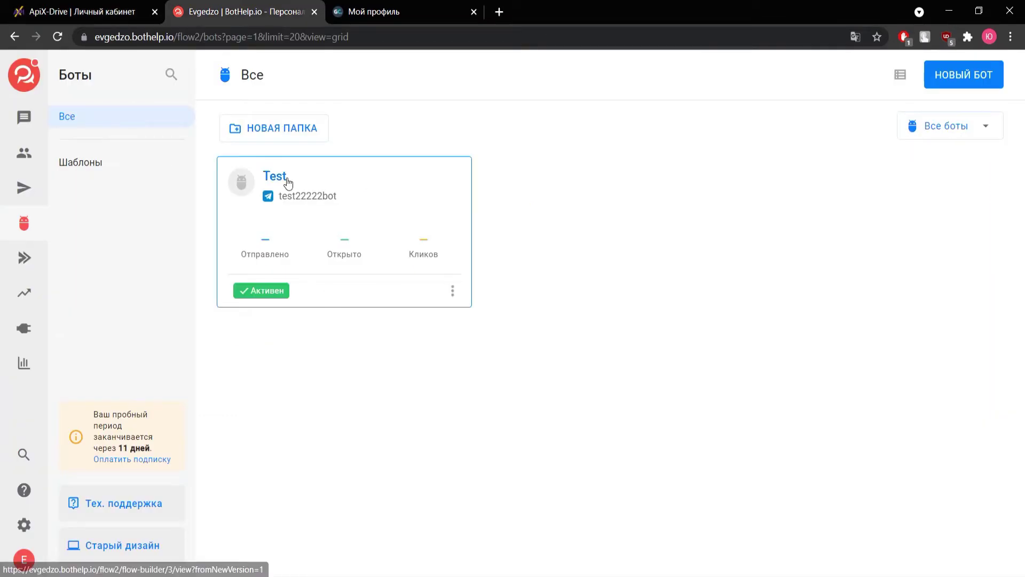
- In the Test bot's flow editor, add a new Действия step to the right of FINAL
{"action": "left_click", "coordinate": [286, 178]}
{"action": "left_click_drag", "start_coordinate": [657, 414], "coordinate": [288, 385]}
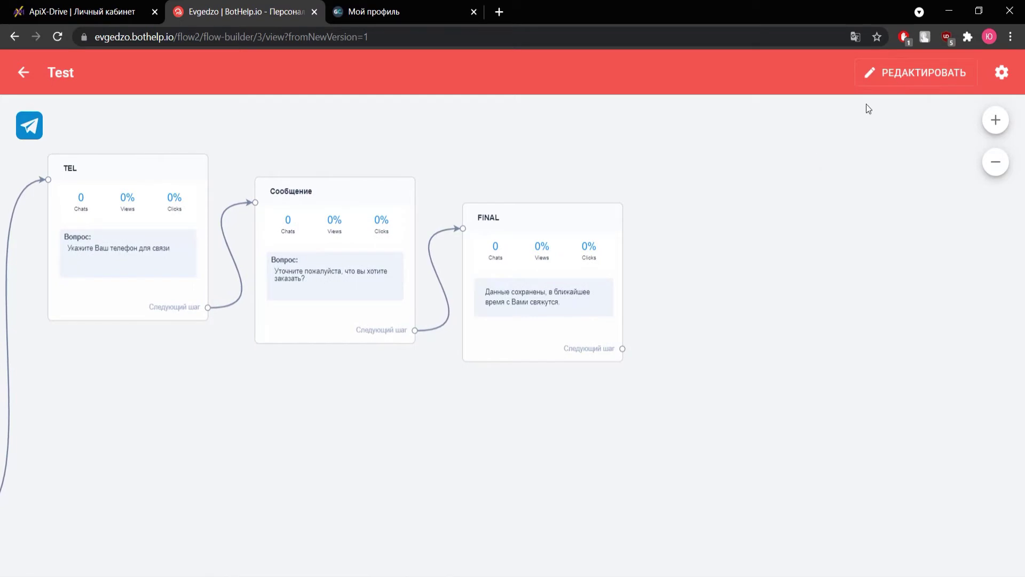
{"action": "left_click", "coordinate": [885, 73]}
{"action": "left_click", "coordinate": [995, 540]}
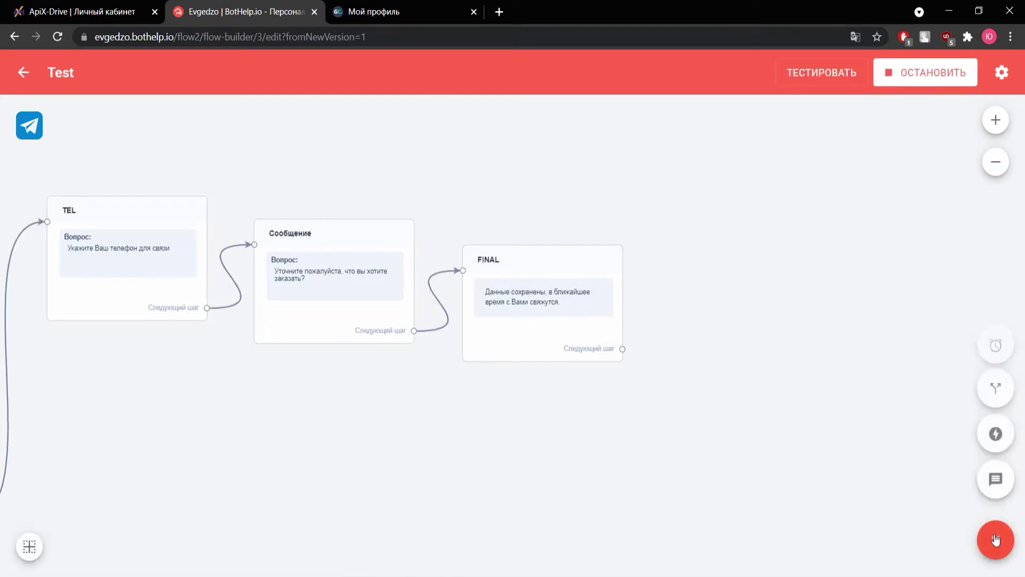
{"action": "left_click", "coordinate": [996, 434]}
{"action": "left_click_drag", "start_coordinate": [508, 353], "coordinate": [734, 307]}
- Make the step send subscriber data via Webhook to the pasted ApiX-Drive URL, then link FINAL to it
{"action": "left_click", "coordinate": [748, 299]}
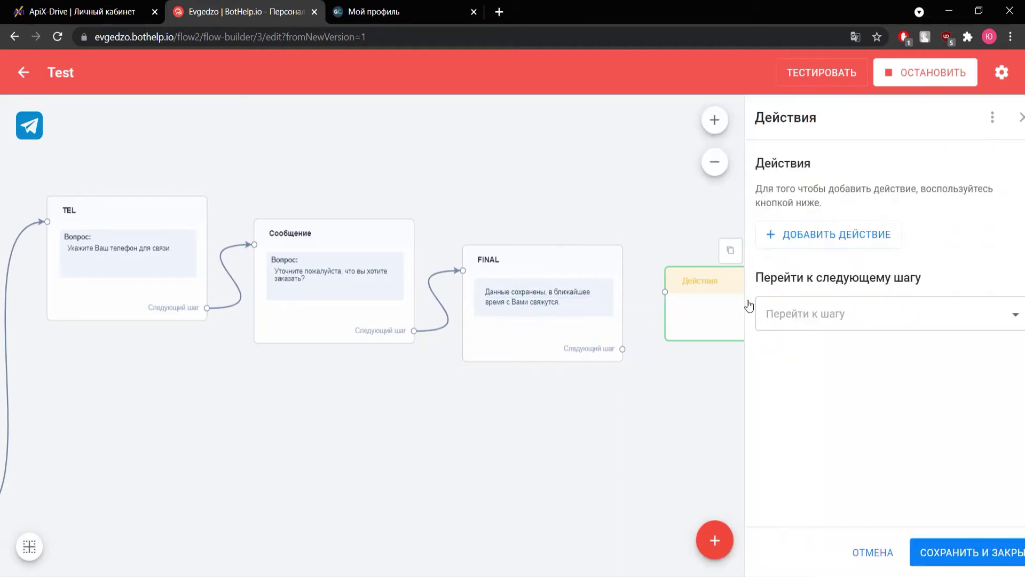
{"action": "left_click", "coordinate": [812, 309]}
{"action": "left_click", "coordinate": [811, 239]}
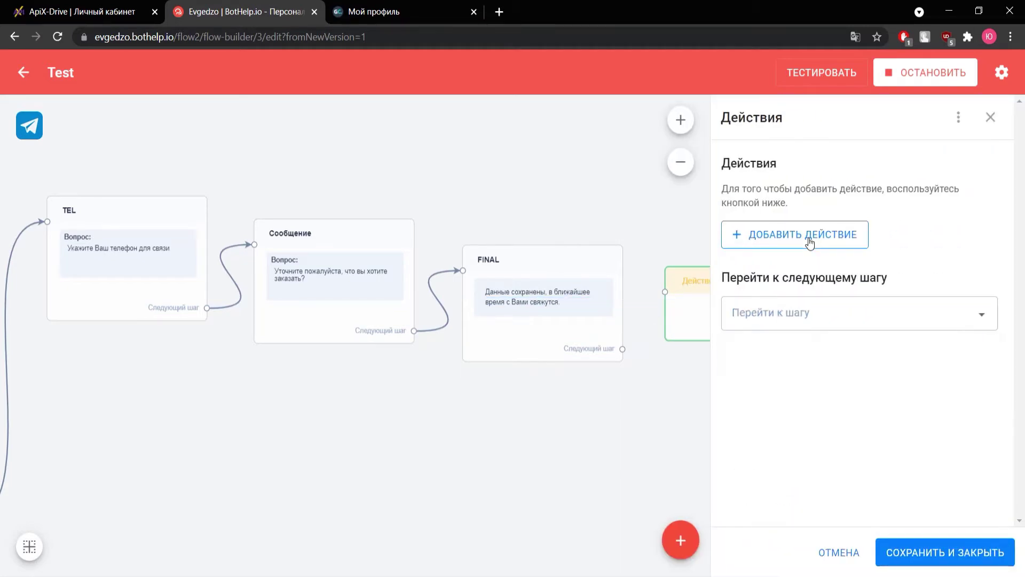
{"action": "left_click", "coordinate": [810, 238]}
{"action": "scroll", "coordinate": [813, 321], "scroll_direction": "down", "scroll_amount": 5}
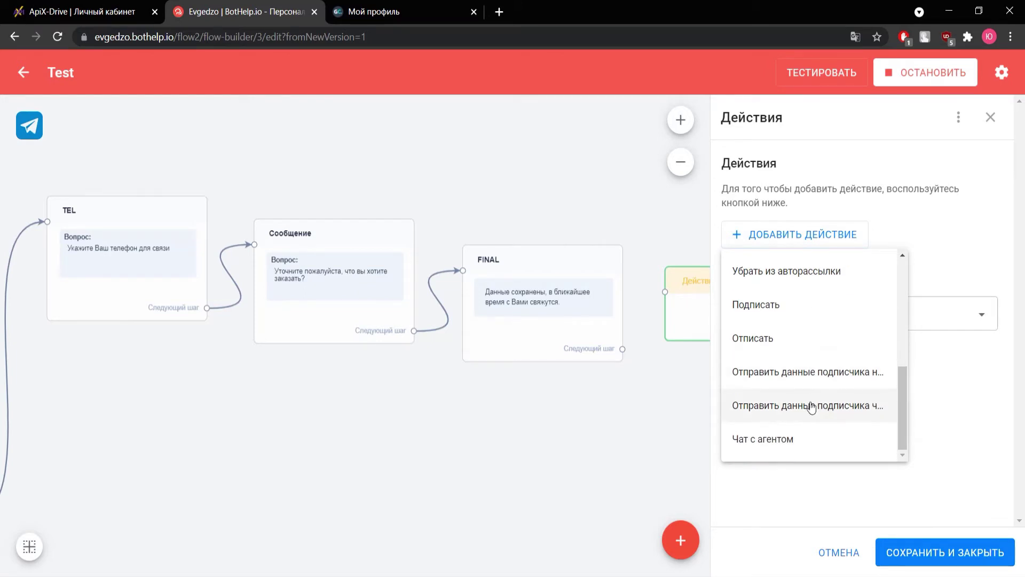
{"action": "left_click", "coordinate": [811, 407]}
{"action": "left_click", "coordinate": [815, 289]}
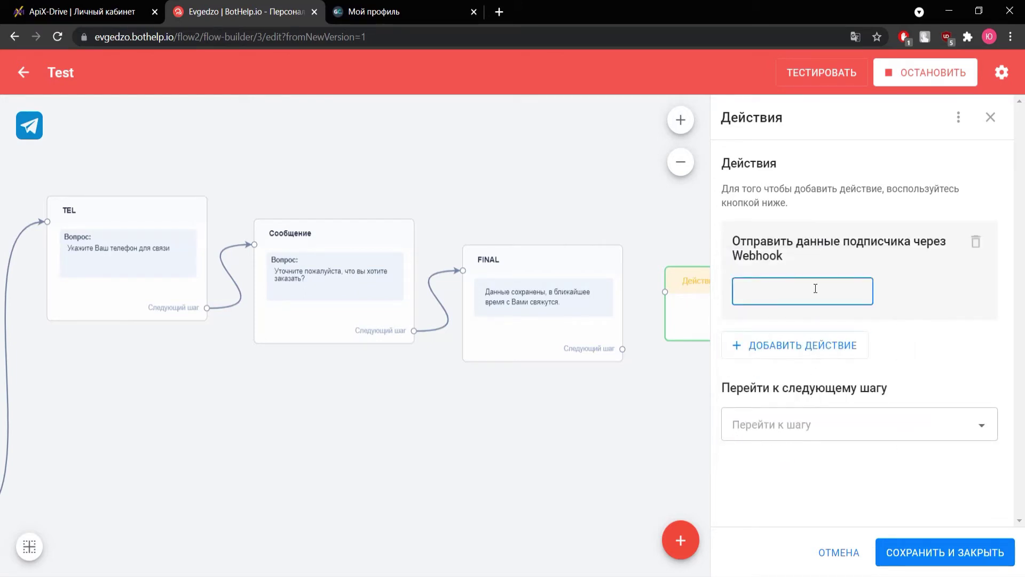
{"action": "right_click", "coordinate": [815, 289]}
{"action": "left_click", "coordinate": [853, 398]}
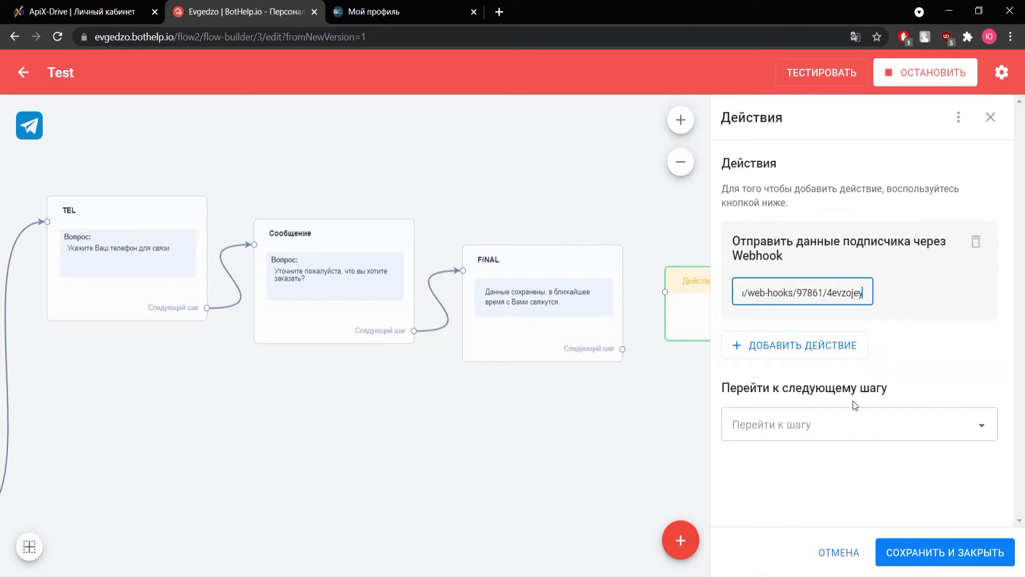
{"action": "left_click", "coordinate": [916, 552]}
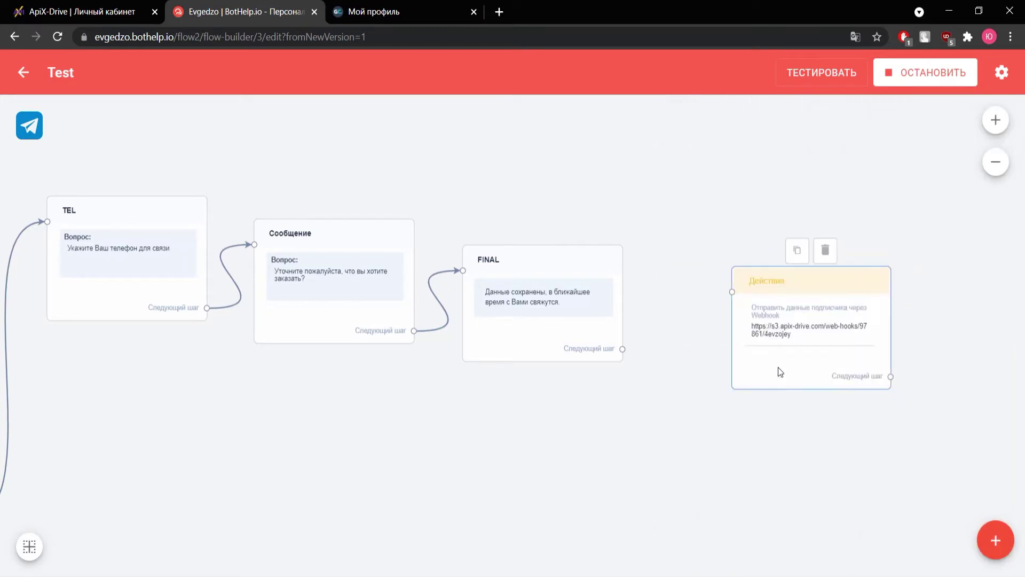
{"action": "left_click_drag", "start_coordinate": [622, 348], "coordinate": [731, 306]}
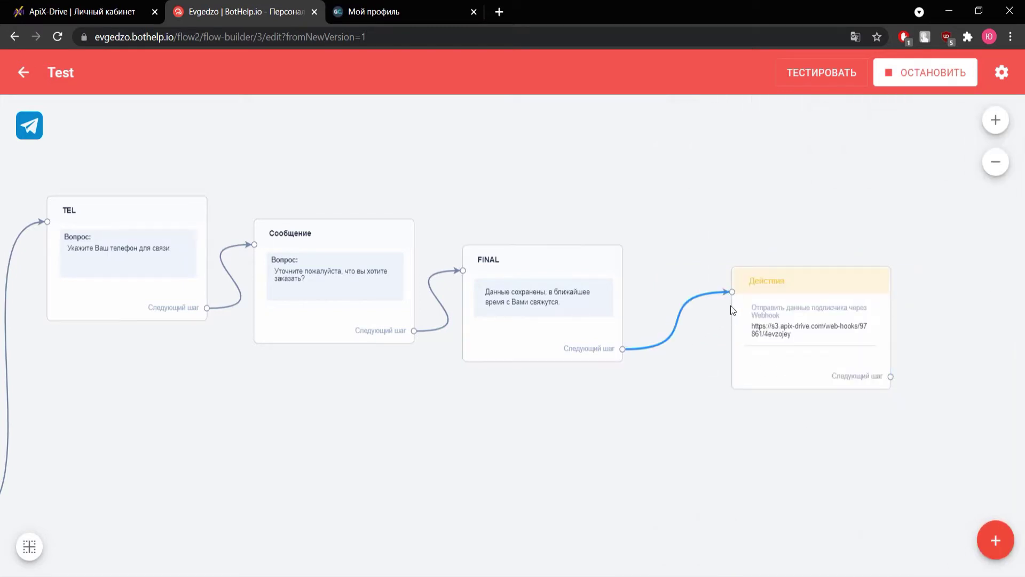
- Start a Telegram test run and answer the bot with a test e-mail, first name and surname
{"action": "left_click", "coordinate": [800, 81]}
{"action": "left_click", "coordinate": [572, 165]}
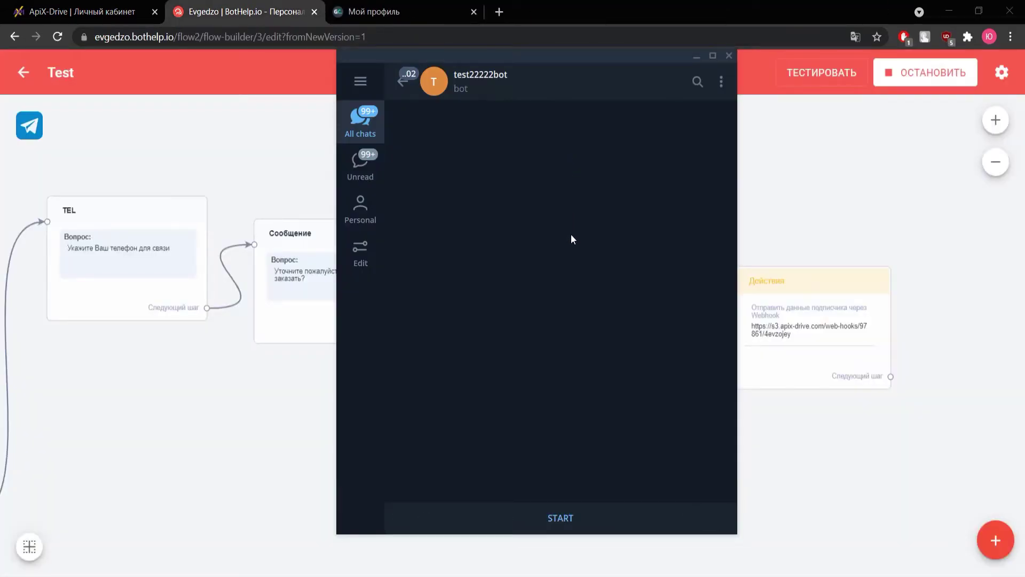
{"action": "left_click", "coordinate": [567, 518]}
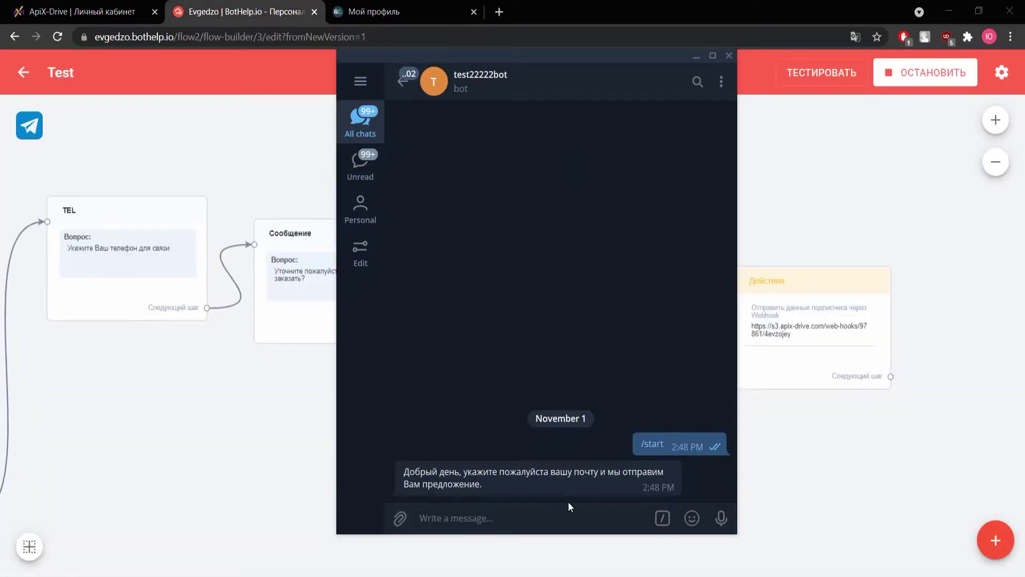
{"action": "key", "text": "Return"}
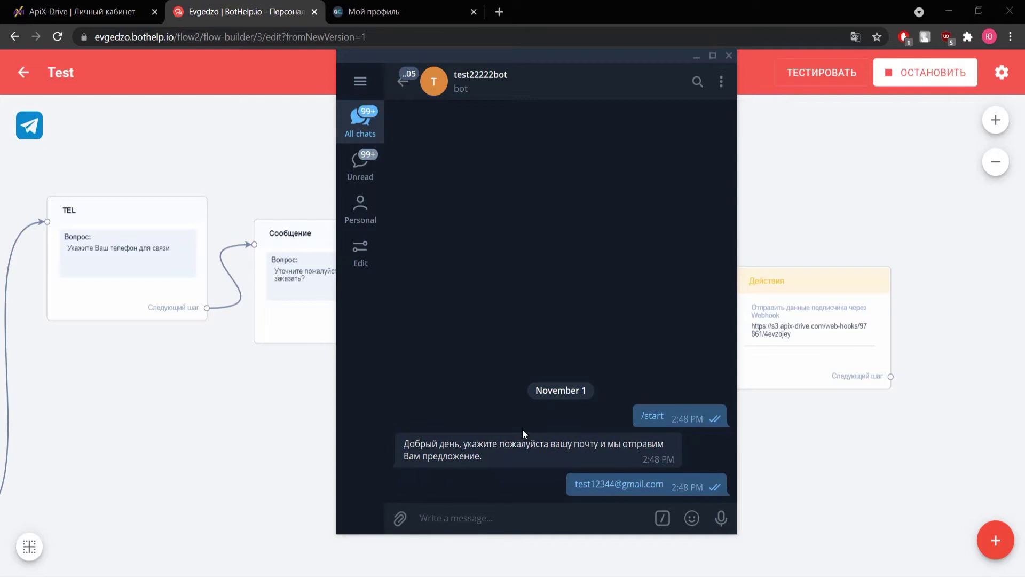
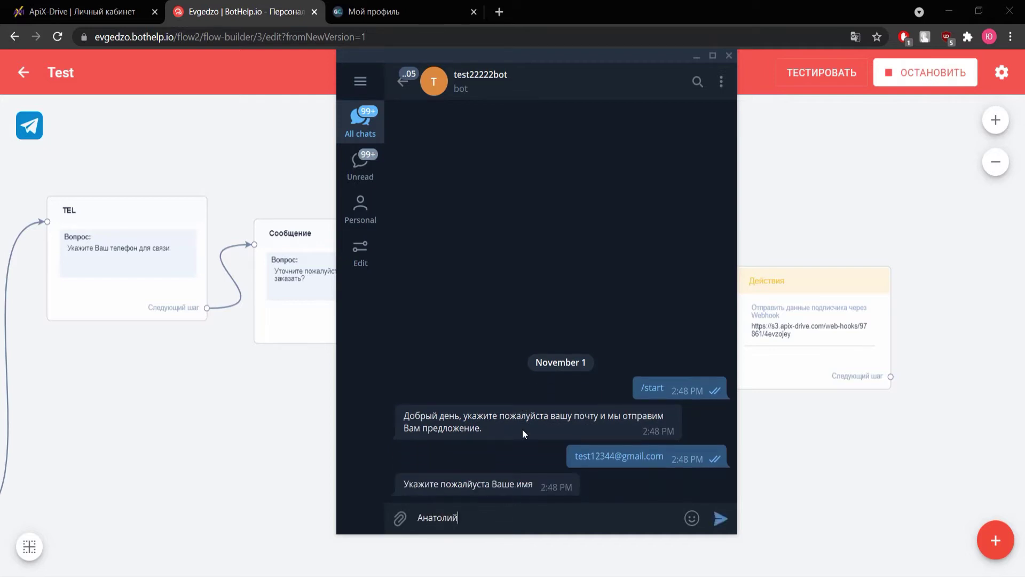
{"action": "key", "text": "Return"}
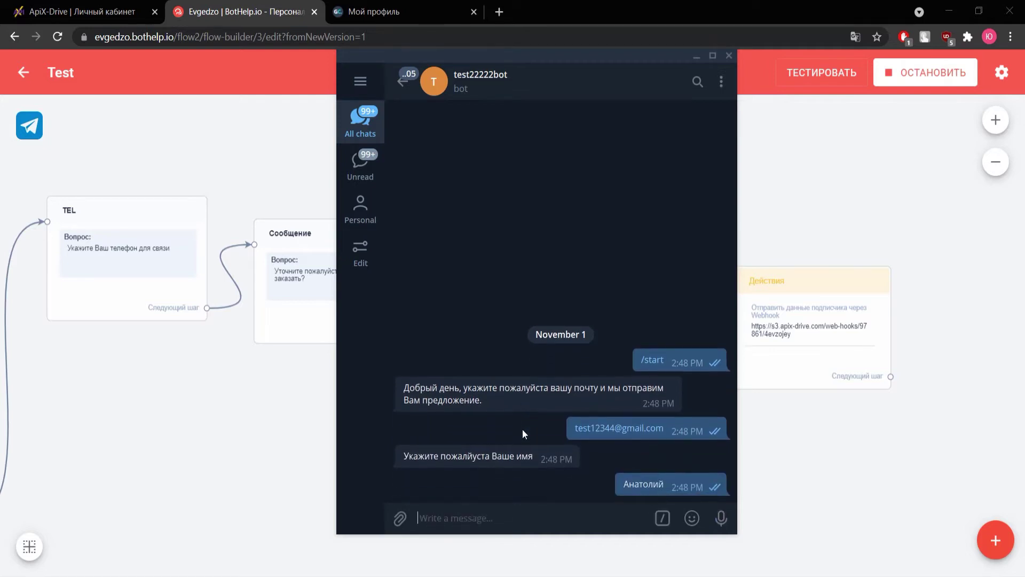
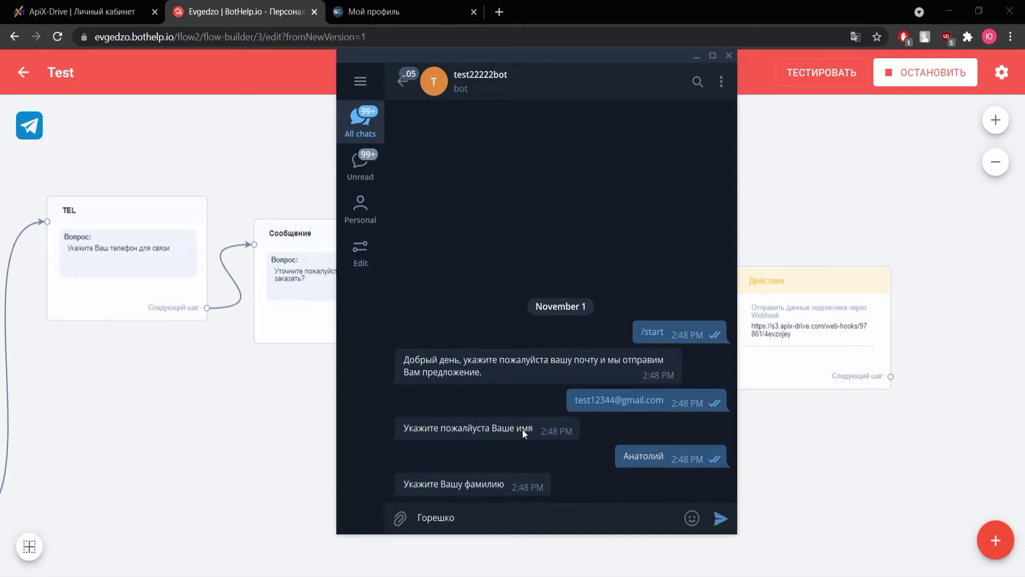
{"action": "key", "text": "Return"}
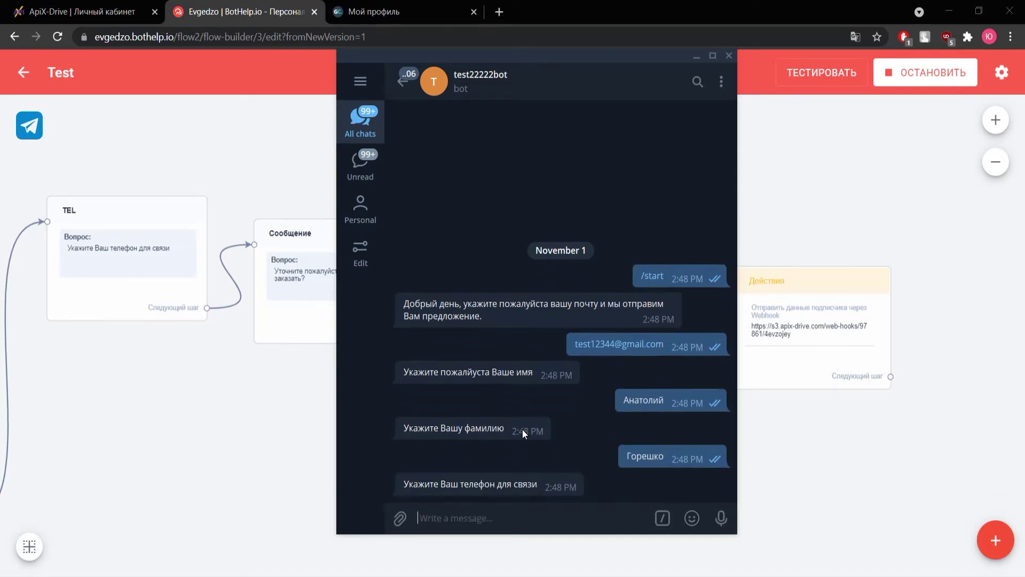
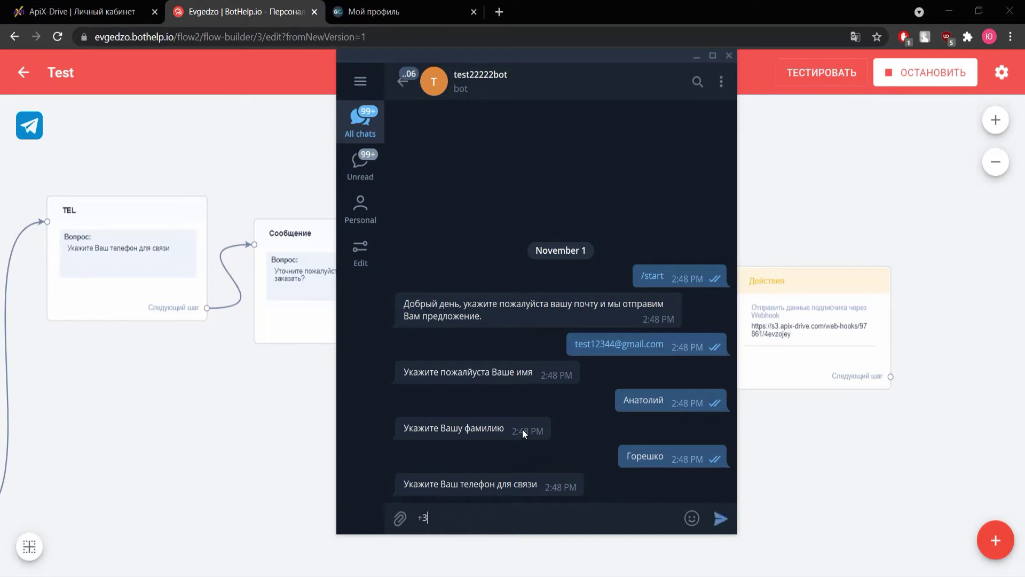
- Reply with a phone number and the order 'Подарок для ребенка', then leave Telegram and BotHelp
{"action": "key", "text": "Return"}
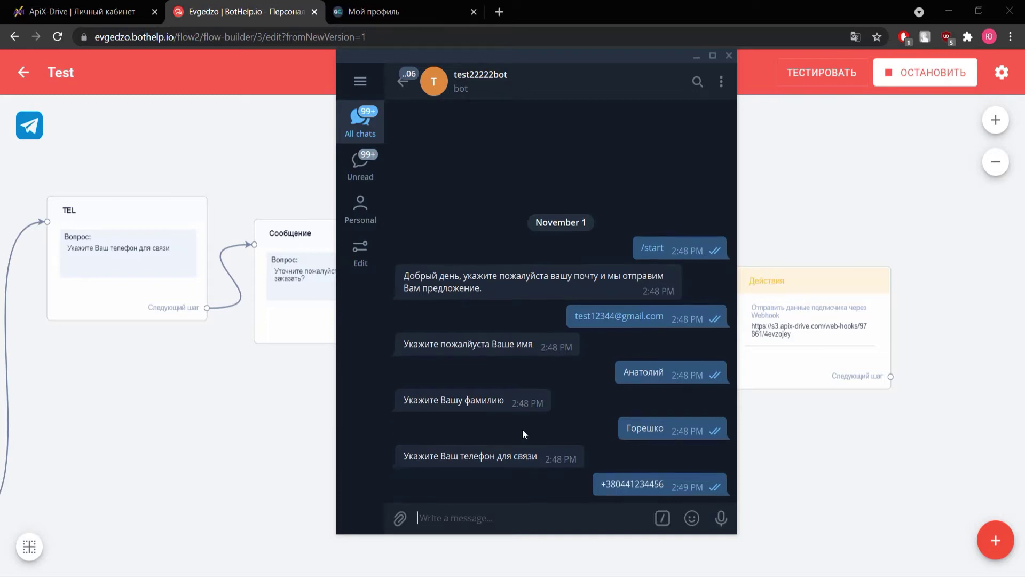
{"action": "type", "text": "Подарок дл"}
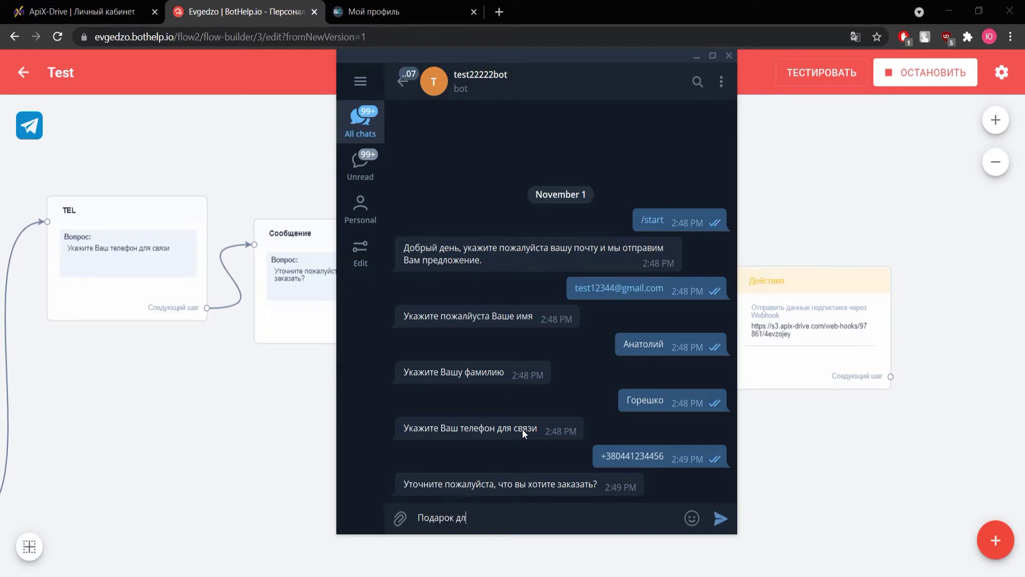
{"action": "type", "text": "я ребенка"}
{"action": "key", "text": "Return"}
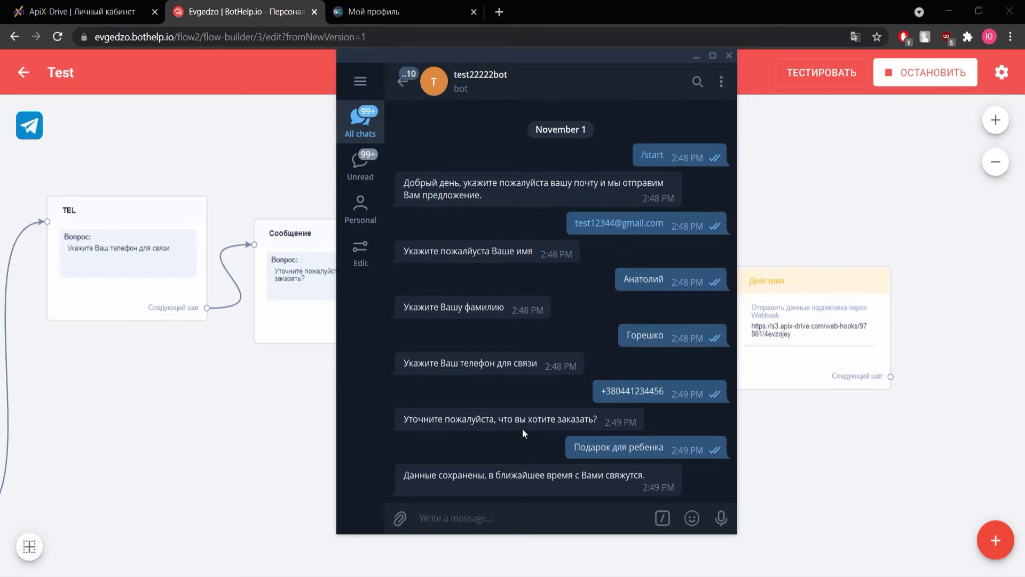
{"action": "key", "text": "alt+Tab"}
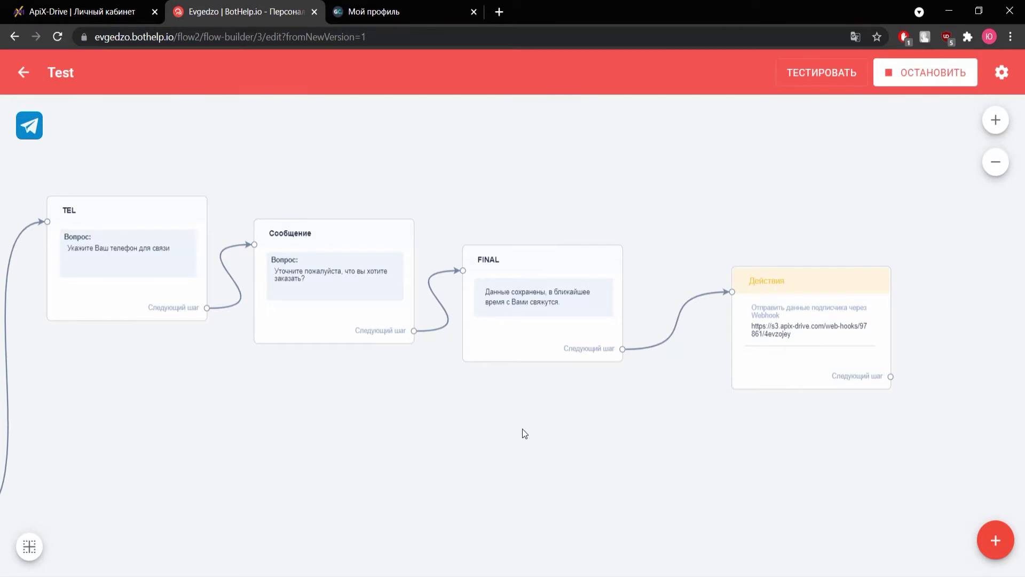
{"action": "key", "text": "ctrl+w"}
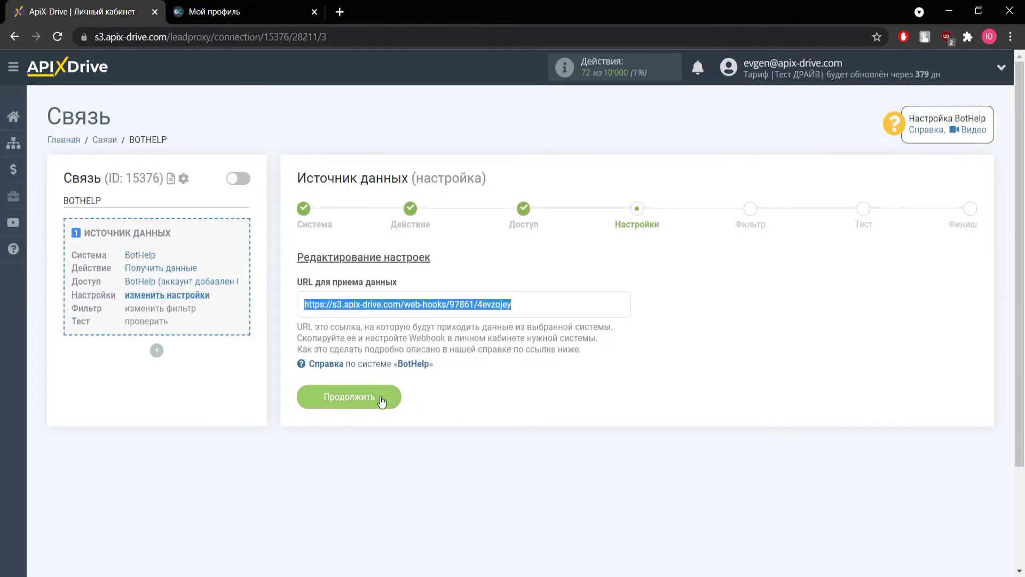
- Pass the settings and filter steps, check the loaded test data with 'Подарок для ребенка', and finish
{"action": "left_click", "coordinate": [381, 399]}
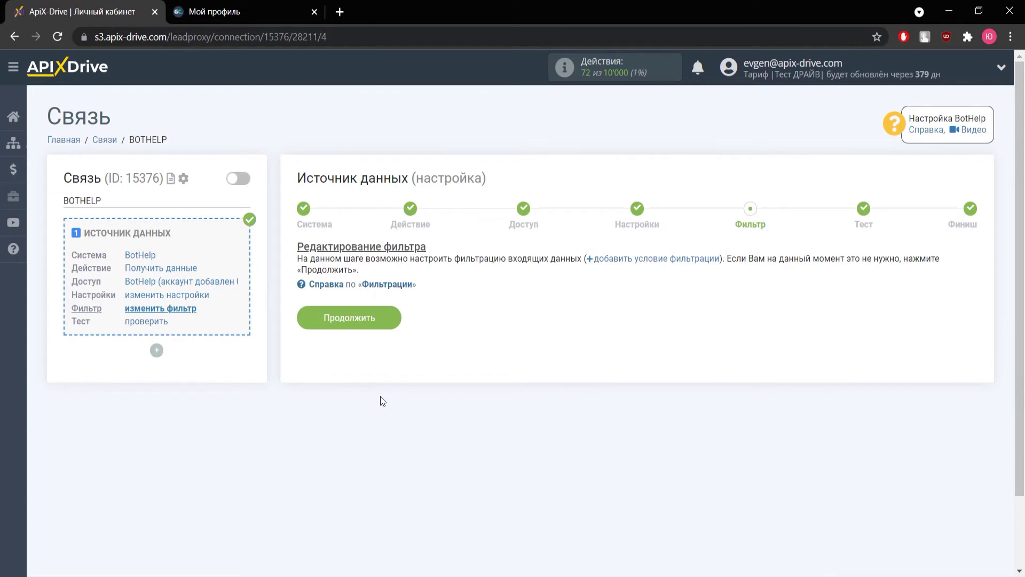
{"action": "left_click", "coordinate": [365, 328]}
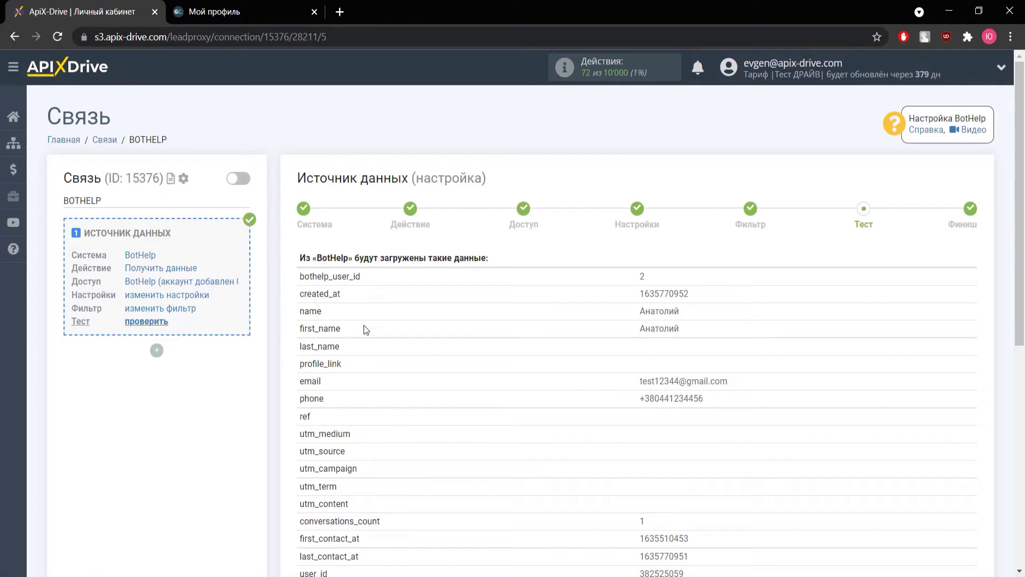
{"action": "scroll", "coordinate": [531, 331], "scroll_direction": "down", "scroll_amount": 3}
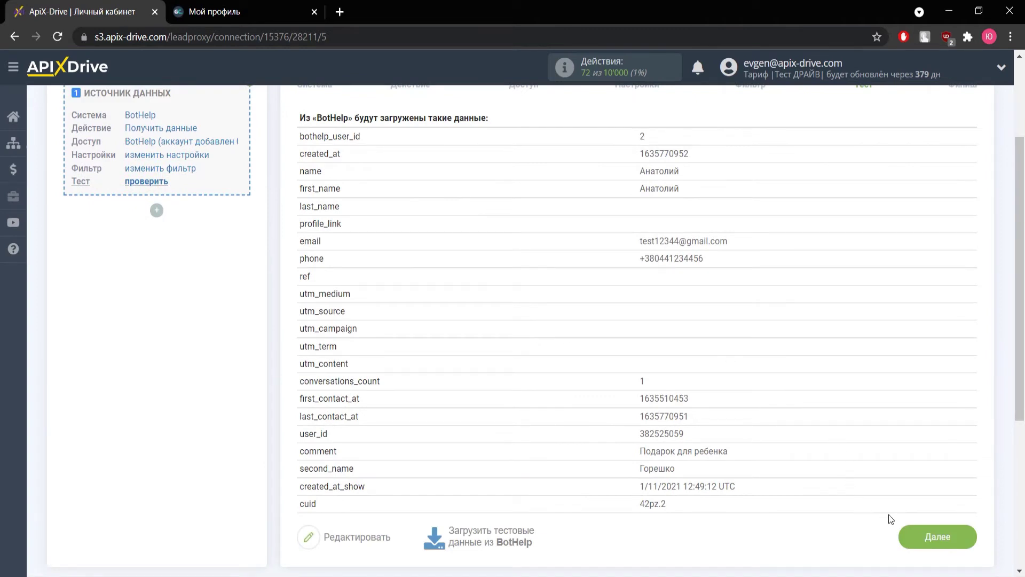
{"action": "left_click", "coordinate": [911, 534]}
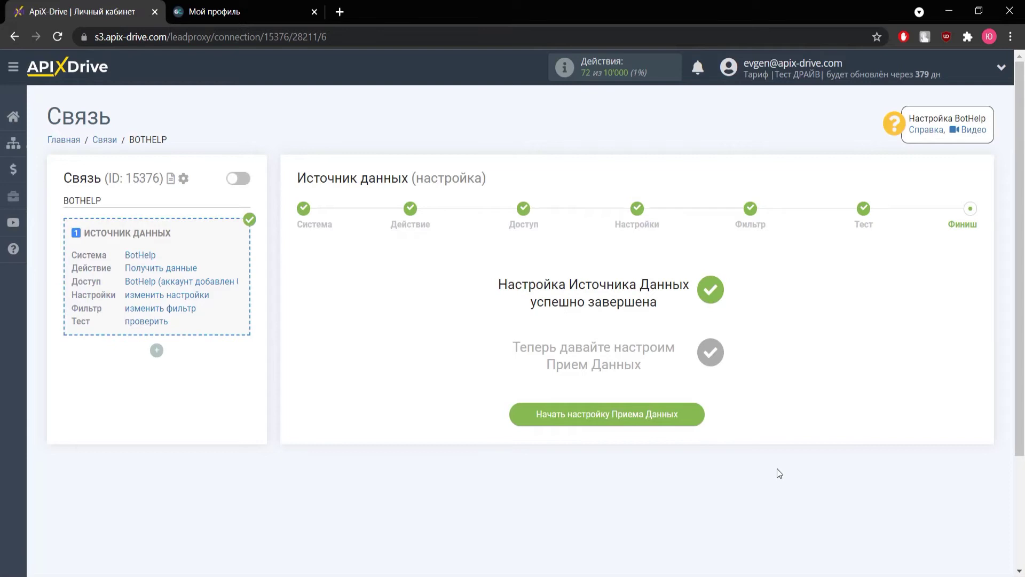
- Begin the data receiver setup and choose GetCourse (прием) as the destination system
{"action": "left_click", "coordinate": [629, 421]}
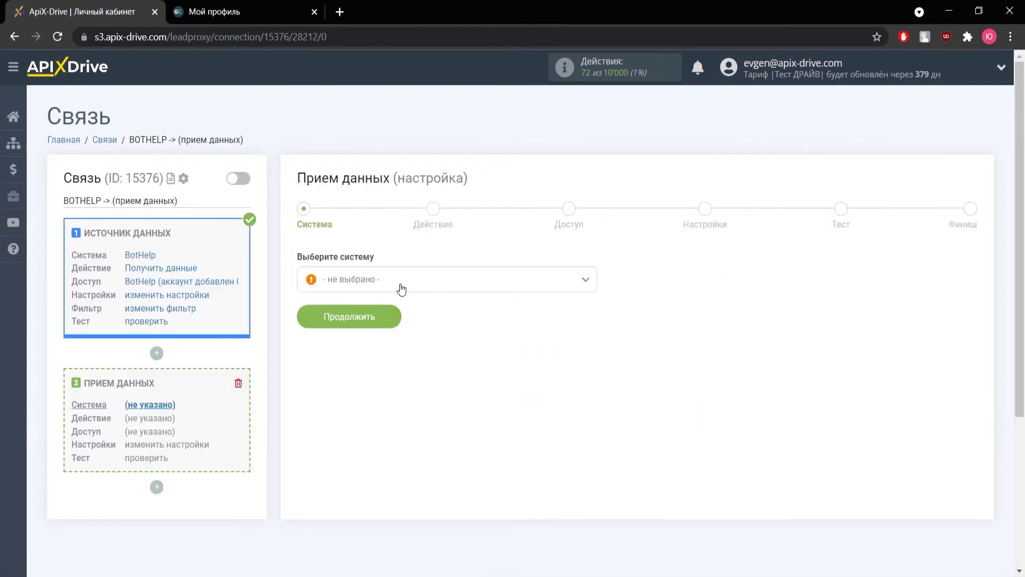
{"action": "left_click", "coordinate": [398, 283]}
{"action": "scroll", "coordinate": [390, 331], "scroll_direction": "down", "scroll_amount": 12}
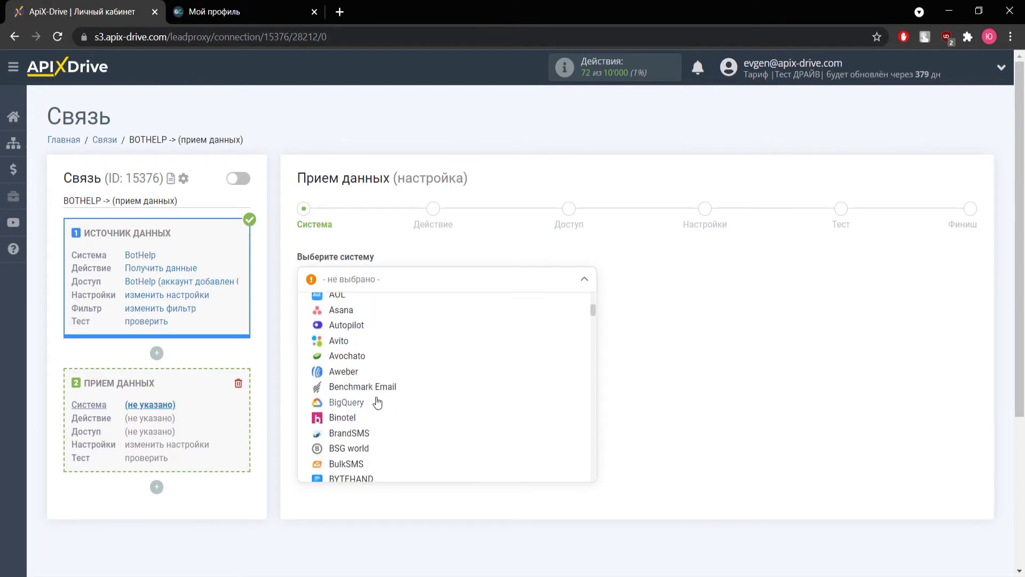
{"action": "scroll", "coordinate": [372, 426], "scroll_direction": "down", "scroll_amount": 6}
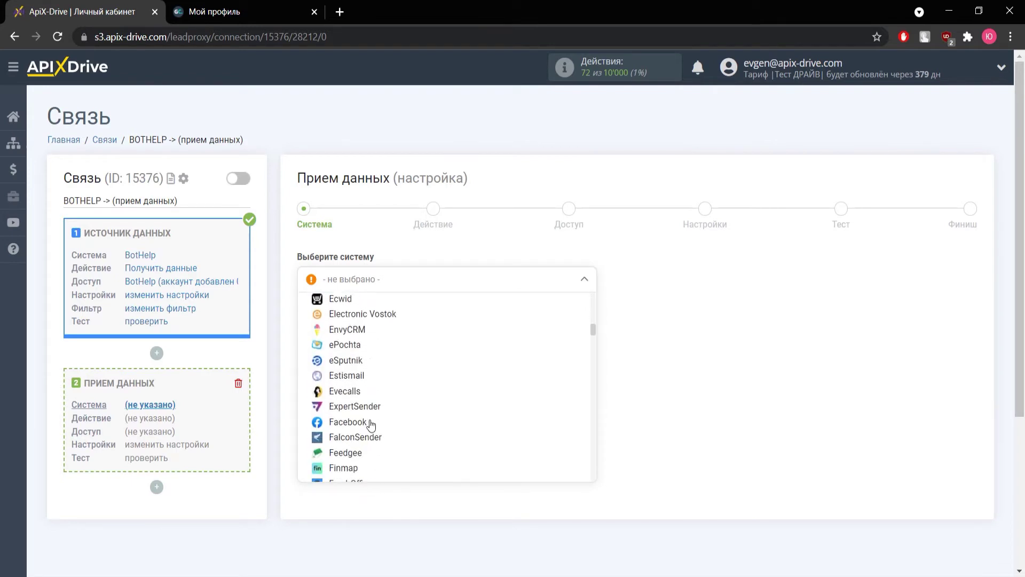
{"action": "left_click", "coordinate": [376, 374]}
{"action": "left_click", "coordinate": [366, 327]}
{"action": "left_click", "coordinate": [367, 280]}
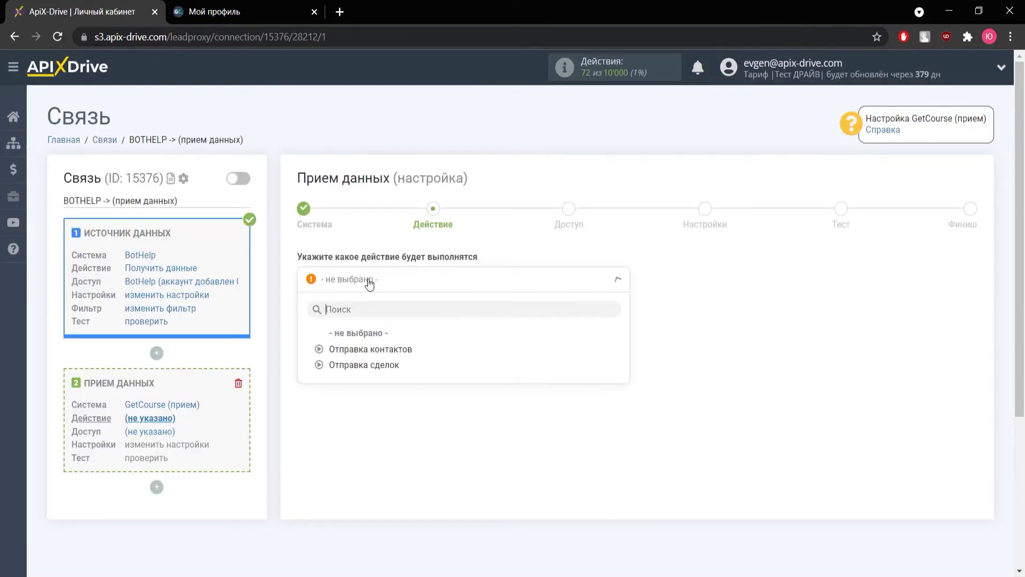
- Set the receiver action to Отправка сделок and begin connecting a GetCourse account
{"action": "left_click", "coordinate": [368, 369]}
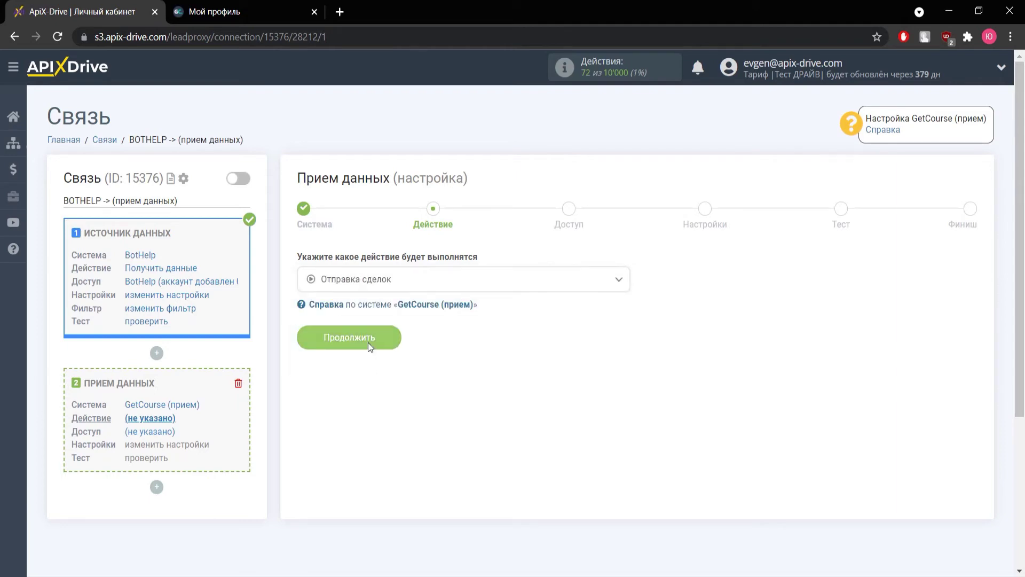
{"action": "left_click", "coordinate": [369, 347]}
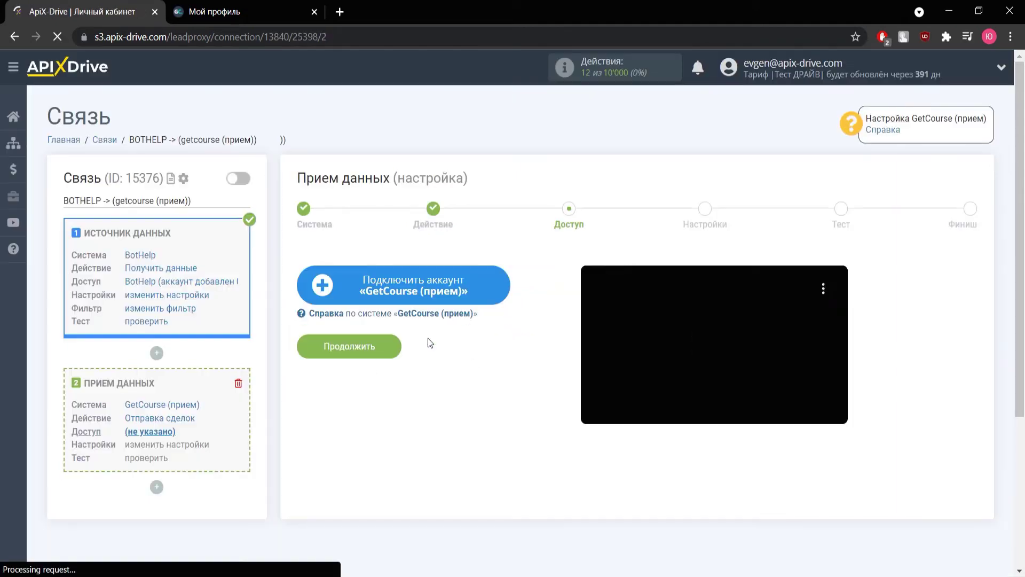
{"action": "left_click", "coordinate": [421, 293]}
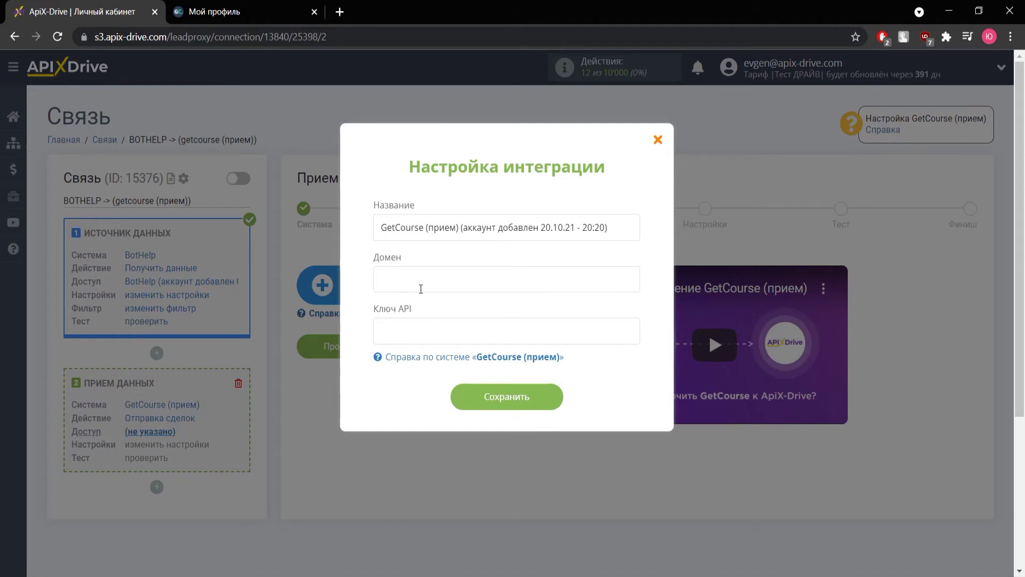
- Copy the school's getcourse.ru domain from the GetCourse profile address into the Домен field
{"action": "key", "text": "ctrl+Tab"}
{"action": "left_click", "coordinate": [150, 37]}
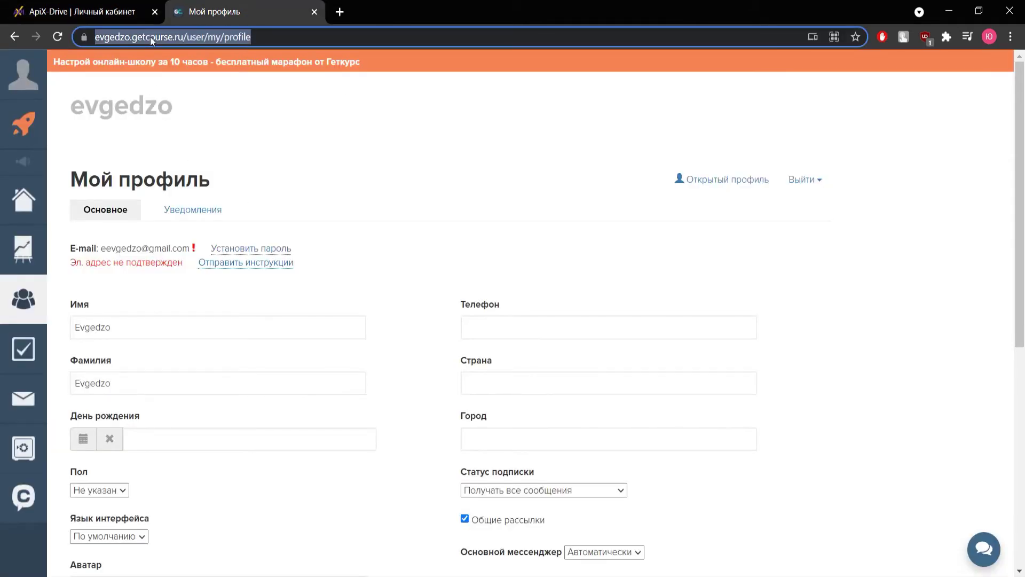
{"action": "left_click", "coordinate": [186, 37]}
{"action": "left_click_drag", "start_coordinate": [125, 37], "coordinate": [215, 40]}
{"action": "right_click", "coordinate": [201, 38]}
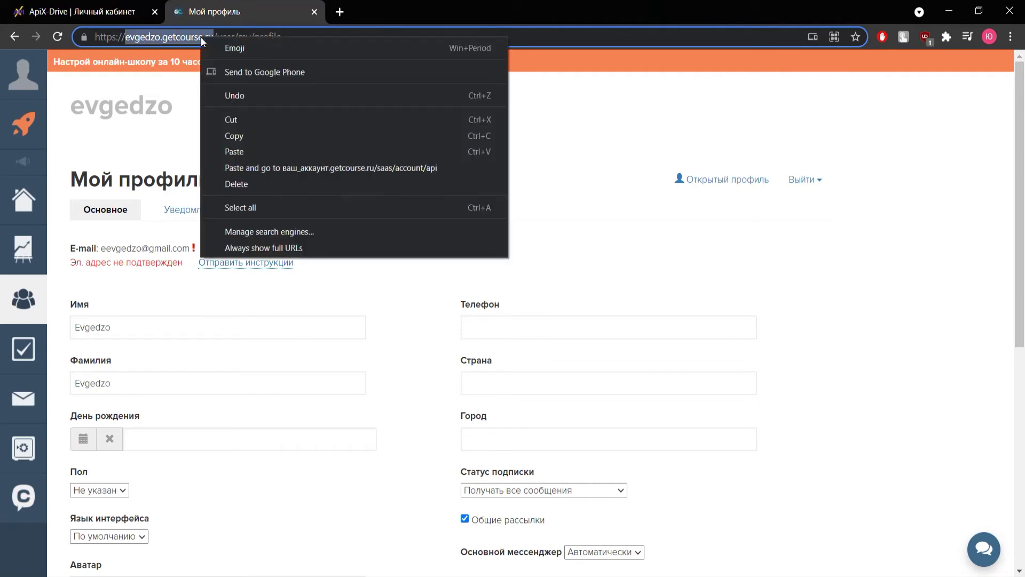
{"action": "left_click", "coordinate": [235, 134]}
{"action": "key", "text": "ctrl+shift+Tab"}
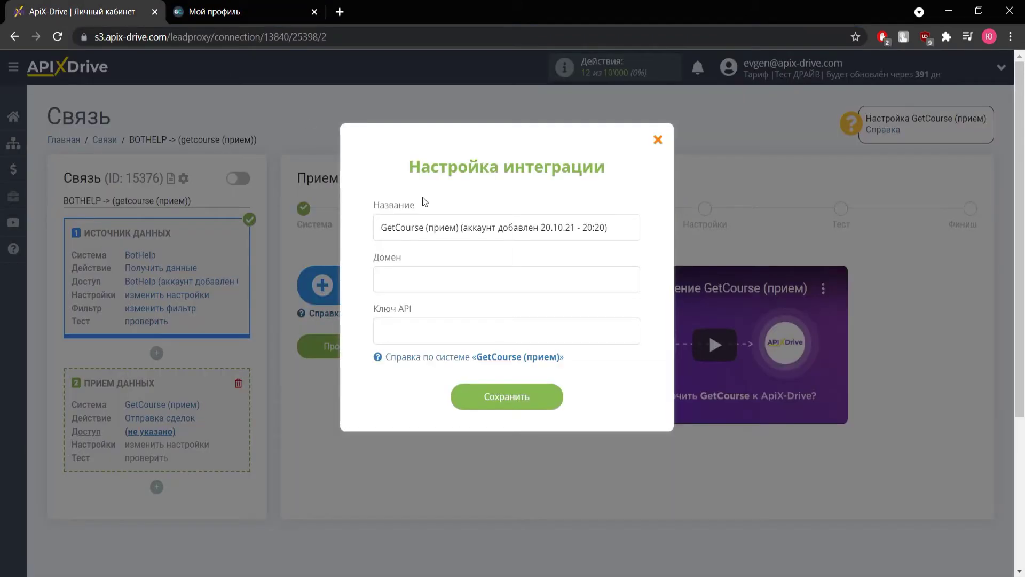
{"action": "key", "text": "ctrl+v"}
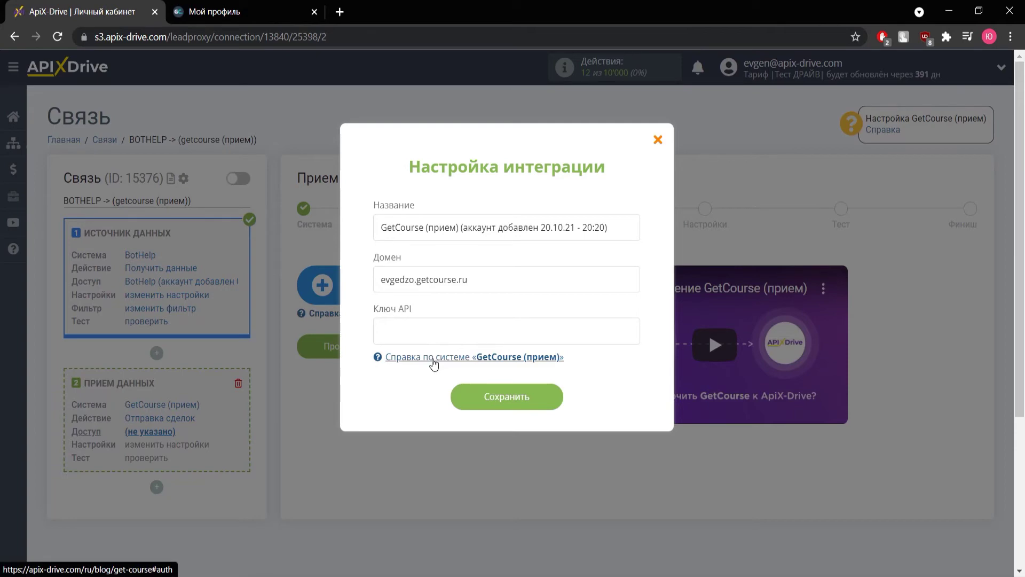
{"action": "left_click", "coordinate": [433, 358]}
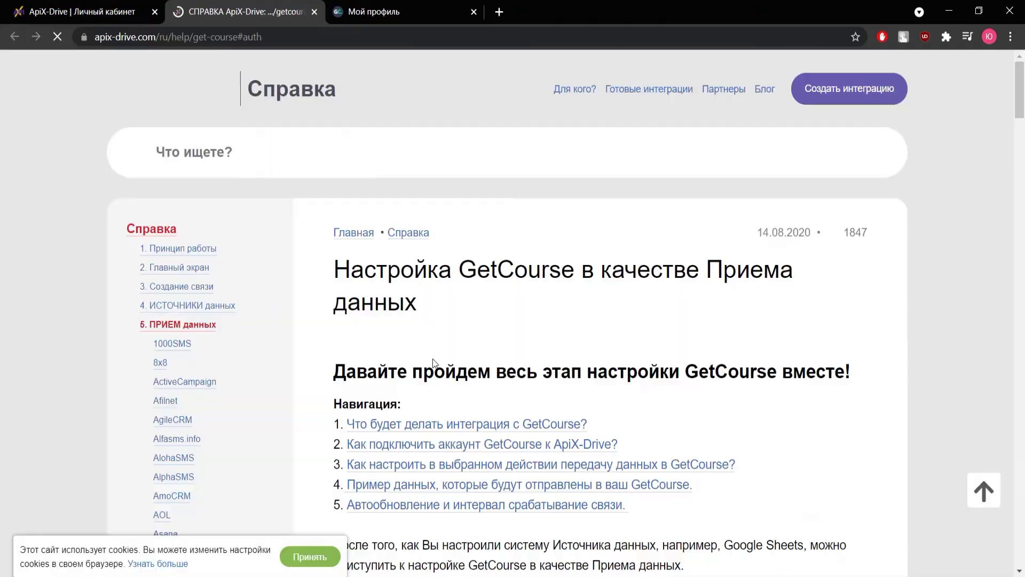
{"action": "scroll", "coordinate": [434, 363], "scroll_direction": "down", "scroll_amount": 3}
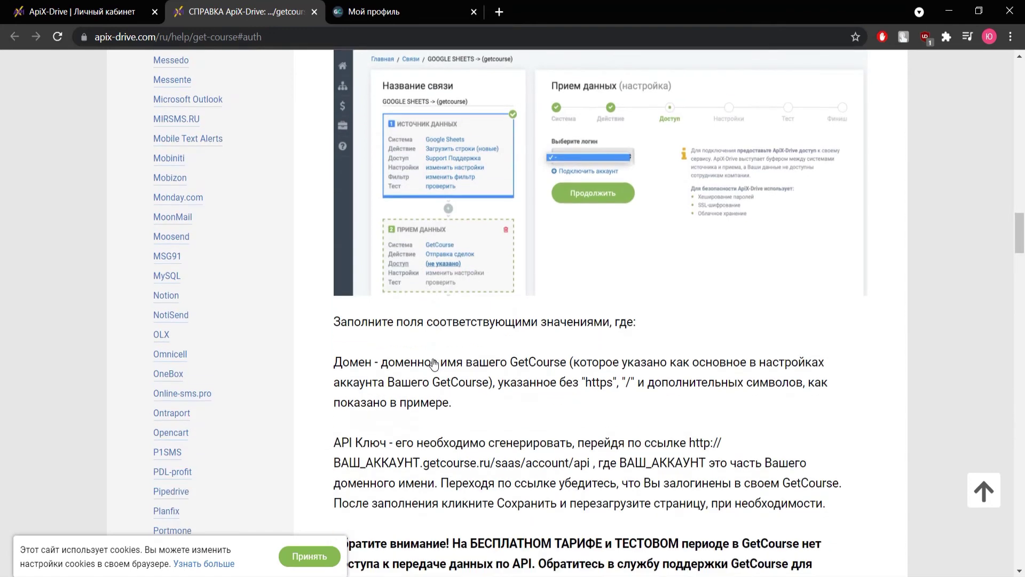
{"action": "scroll", "coordinate": [433, 363], "scroll_direction": "down", "scroll_amount": 1}
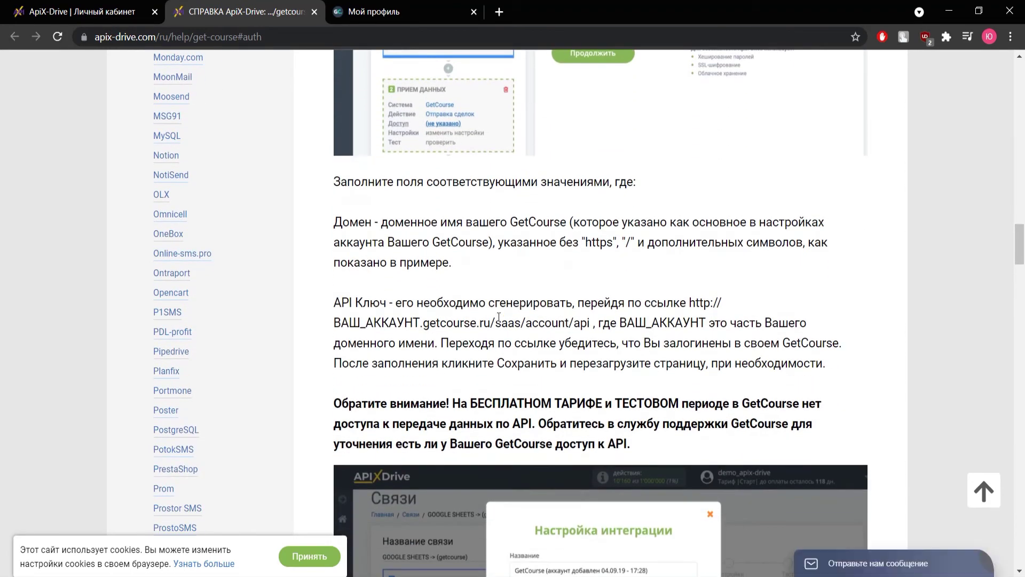
{"action": "left_click_drag", "start_coordinate": [688, 302], "coordinate": [591, 319]}
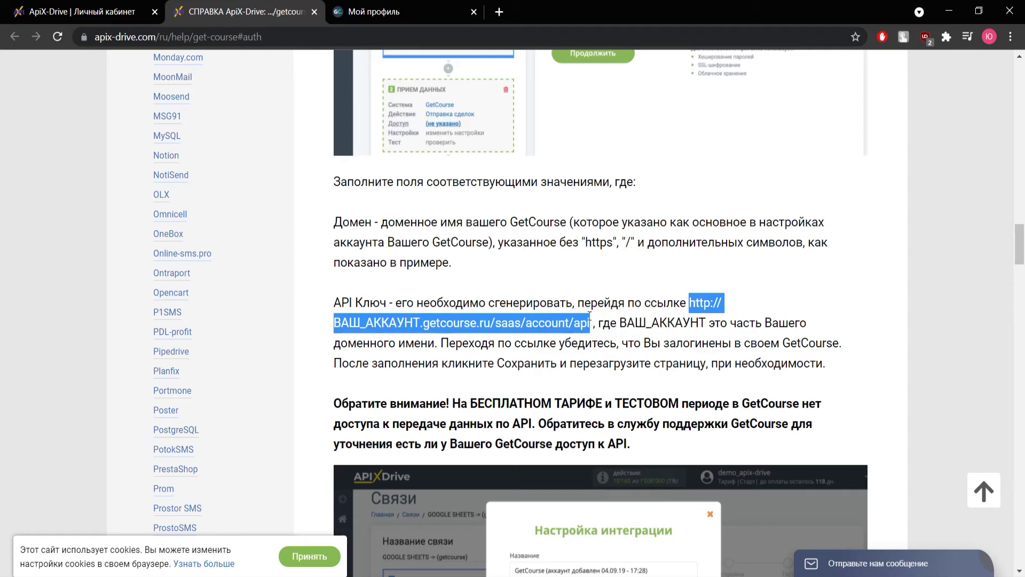
{"action": "right_click", "coordinate": [584, 319]}
{"action": "left_click", "coordinate": [598, 325]}
{"action": "left_click", "coordinate": [374, 11]}
{"action": "left_click", "coordinate": [368, 36]}
{"action": "key", "text": "ctrl+v"}
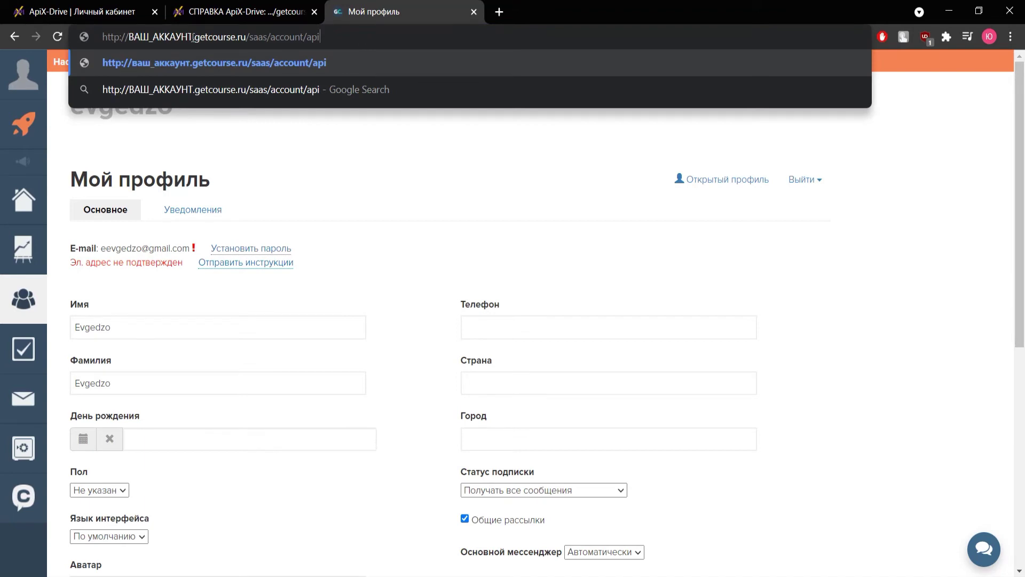
- Replace the placeholder with the school's account name, open the API page and generate a secret key
{"action": "left_click_drag", "start_coordinate": [193, 36], "coordinate": [129, 36]}
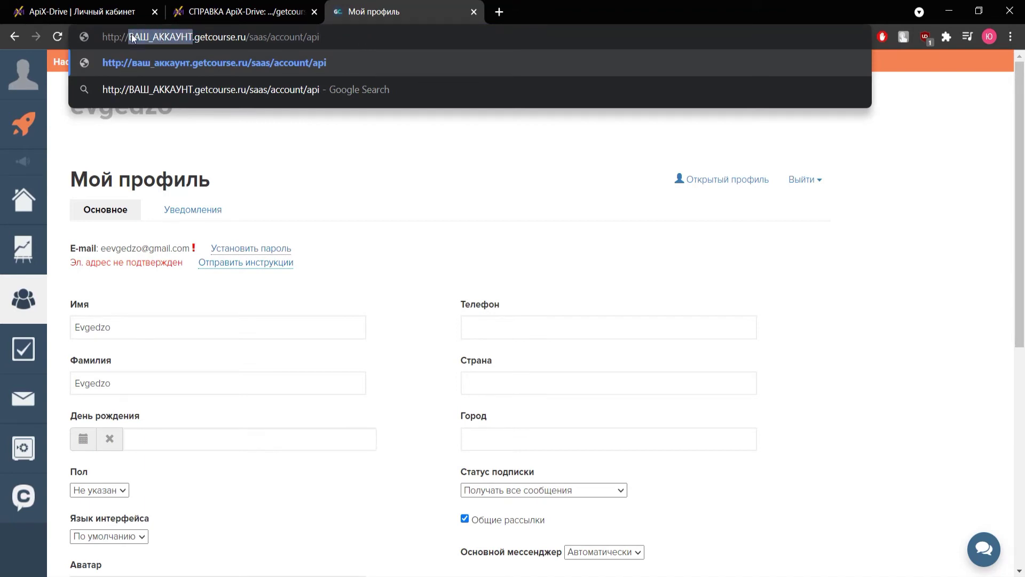
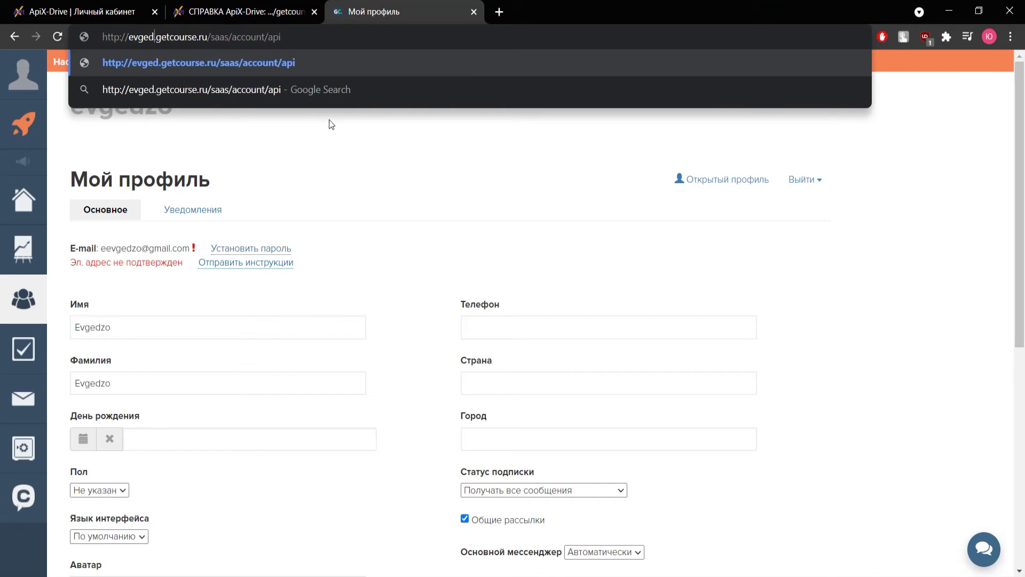
{"action": "key", "text": "Return"}
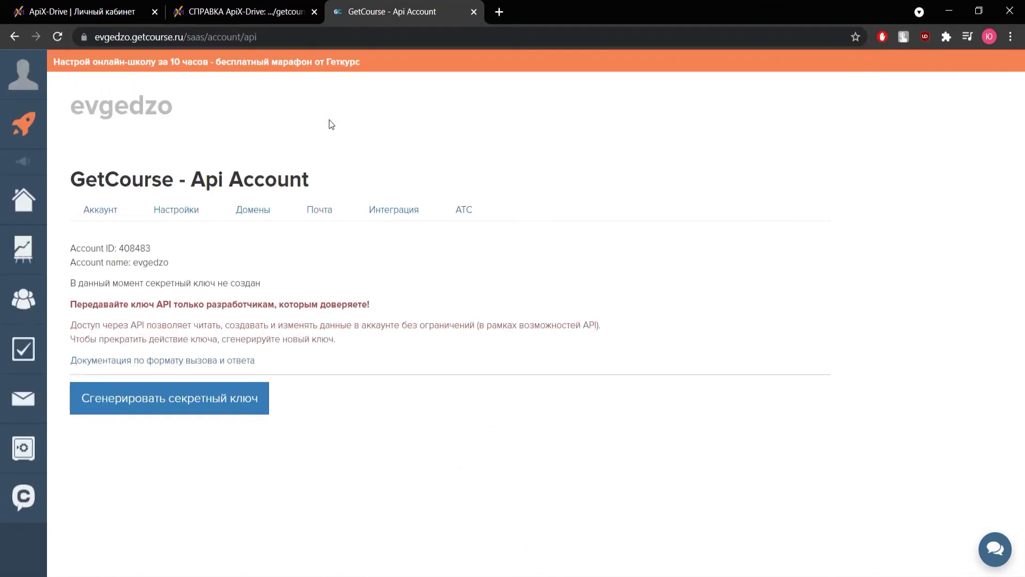
{"action": "left_click", "coordinate": [252, 393]}
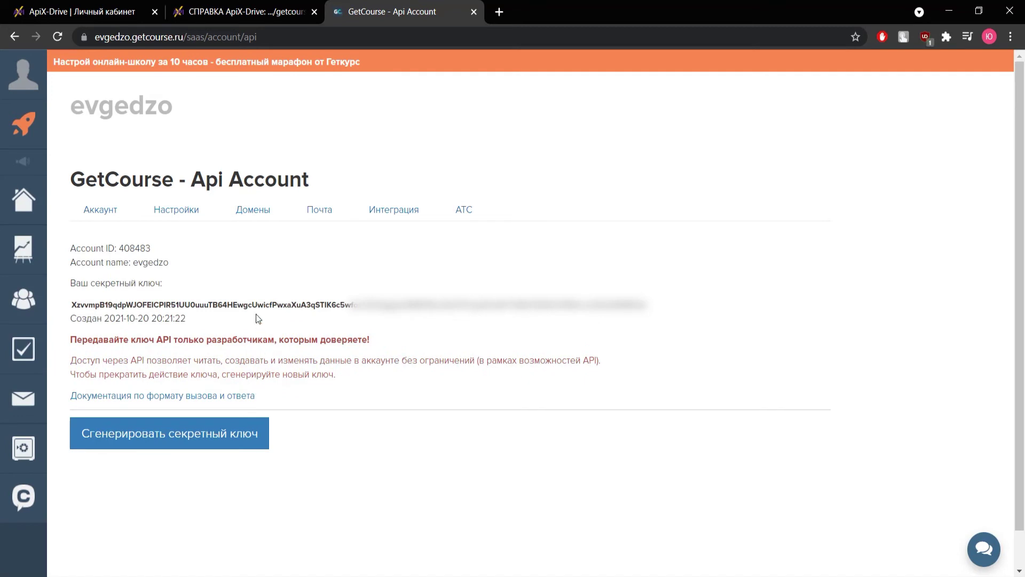
- Copy the new secret key and go back to the ApiX-Drive «Ключ API» field
{"action": "left_click_drag", "start_coordinate": [657, 305], "coordinate": [72, 300]}
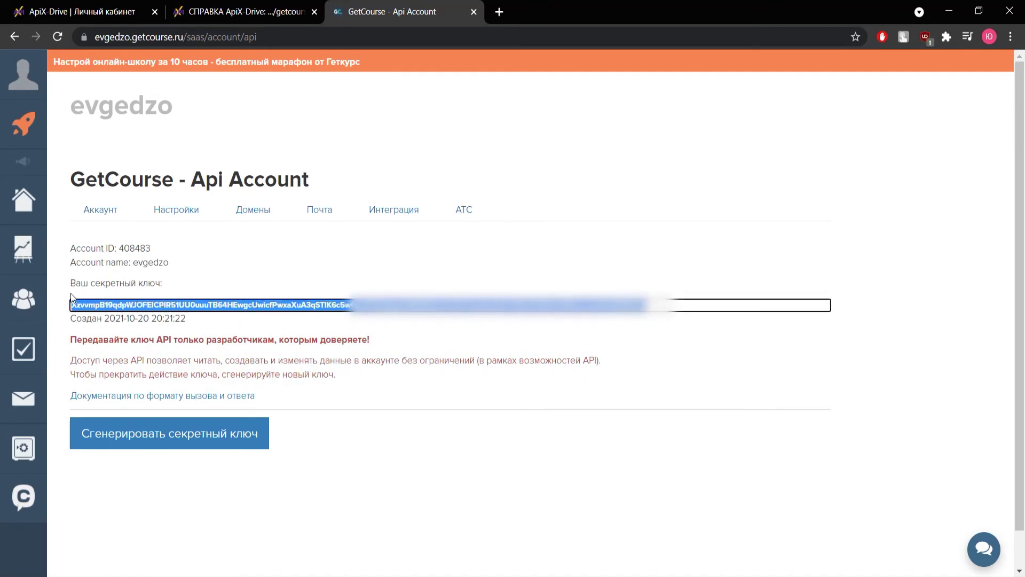
{"action": "right_click", "coordinate": [92, 309]}
{"action": "left_click", "coordinate": [112, 316]}
{"action": "left_click", "coordinate": [80, 11]}
{"action": "left_click", "coordinate": [404, 331]}
- Paste the copied API key into «Ключ API», save the GetCourse account, and continue to Настройки
{"action": "right_click", "coordinate": [404, 332]}
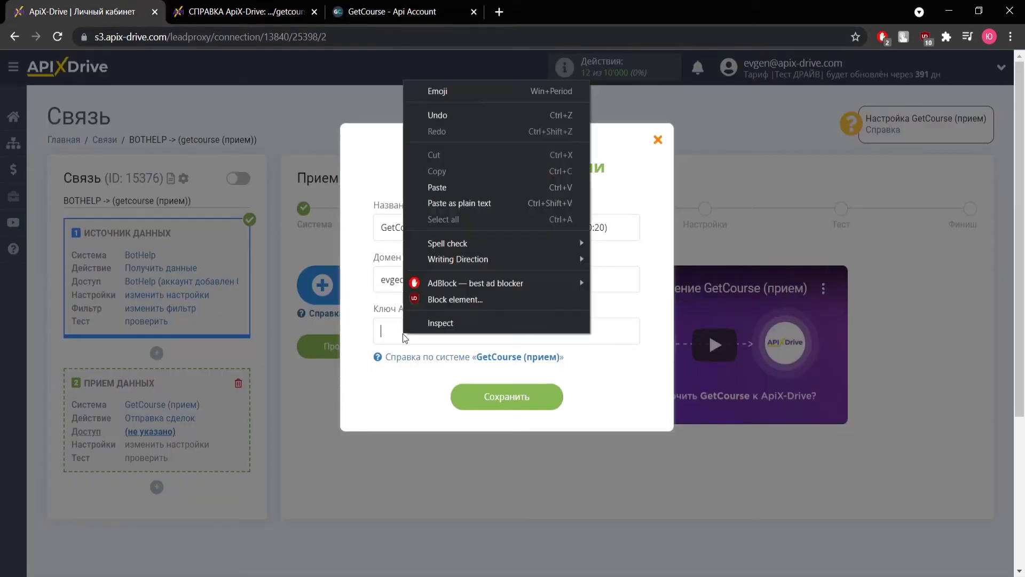
{"action": "left_click", "coordinate": [439, 188]}
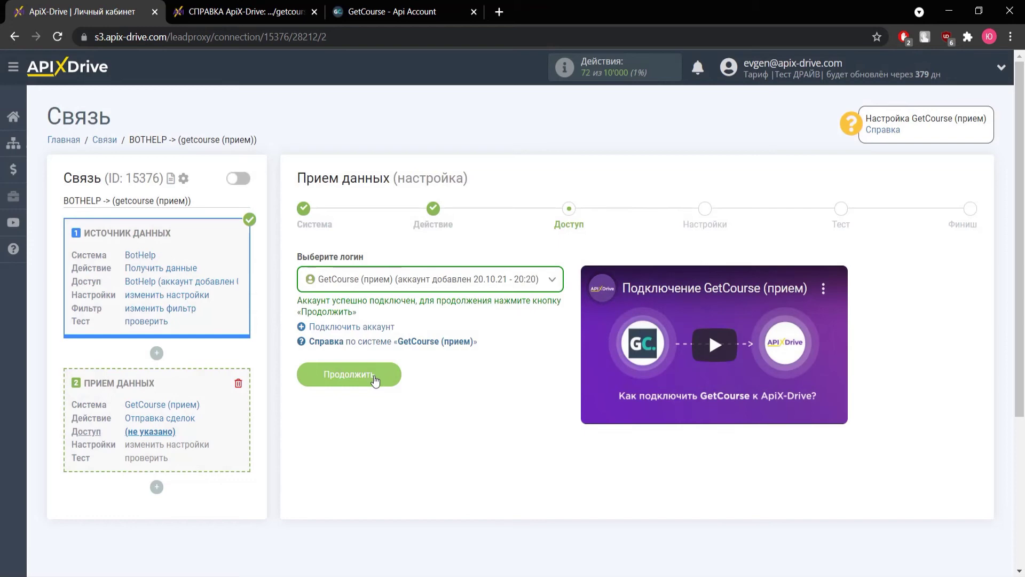
{"action": "left_click", "coordinate": [369, 377]}
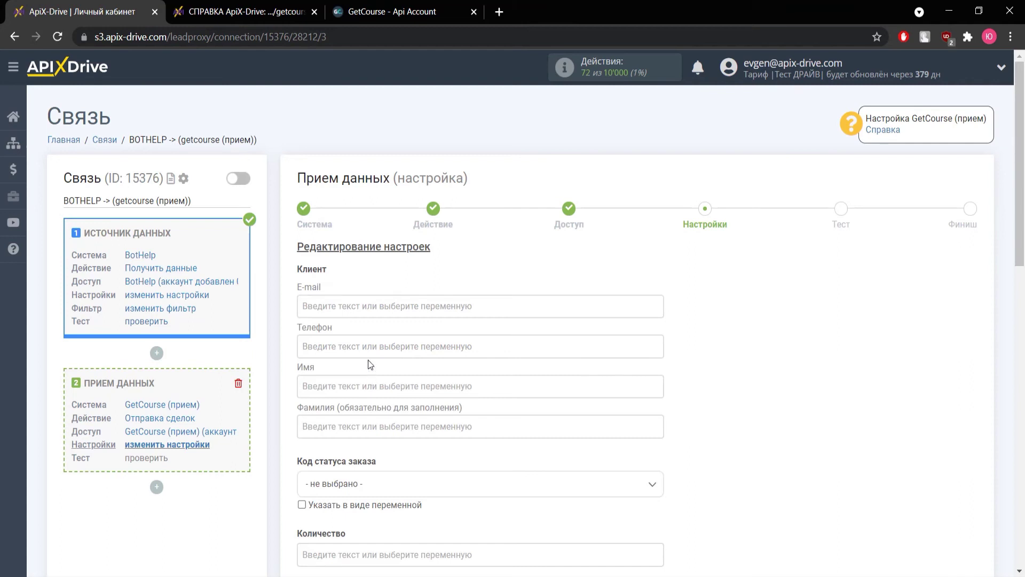
- Map E-mail, Телефон and Имя to the BotHelp email, phone and first_name variables
{"action": "left_click", "coordinate": [370, 307]}
{"action": "scroll", "coordinate": [372, 318], "scroll_direction": "down", "scroll_amount": 3}
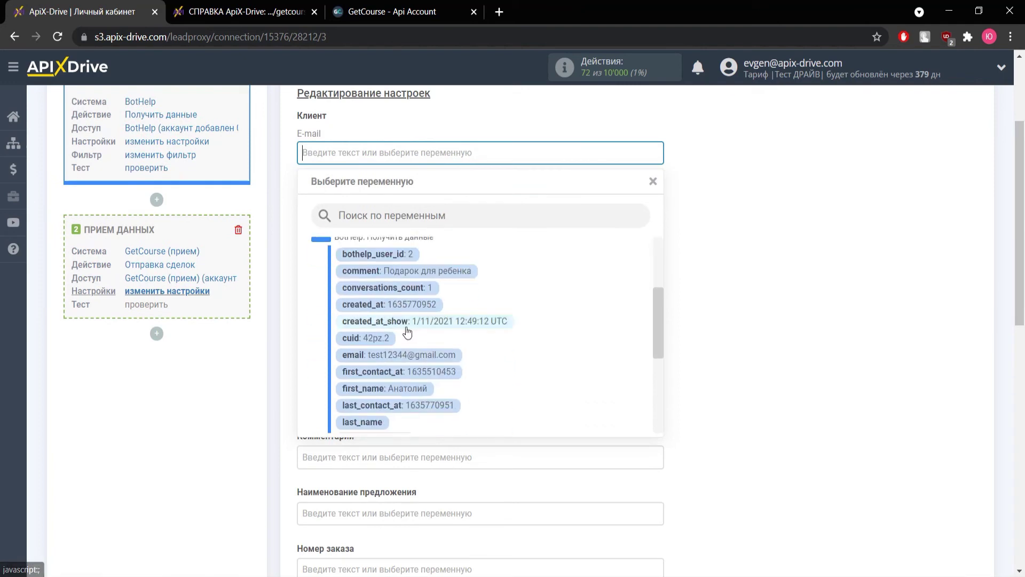
{"action": "left_click", "coordinate": [427, 355]}
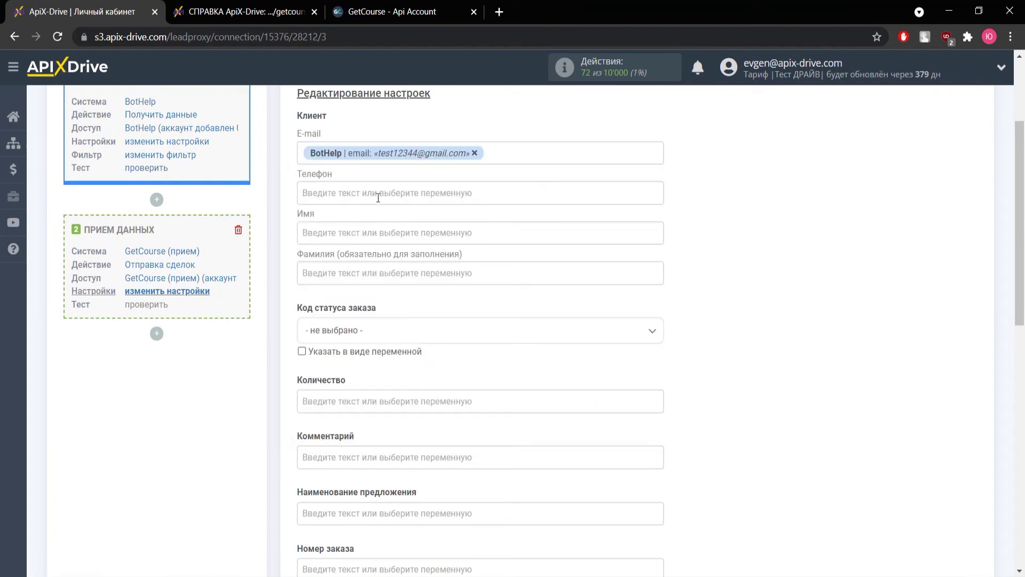
{"action": "left_click", "coordinate": [379, 194]}
{"action": "scroll", "coordinate": [423, 295], "scroll_direction": "down", "scroll_amount": 3}
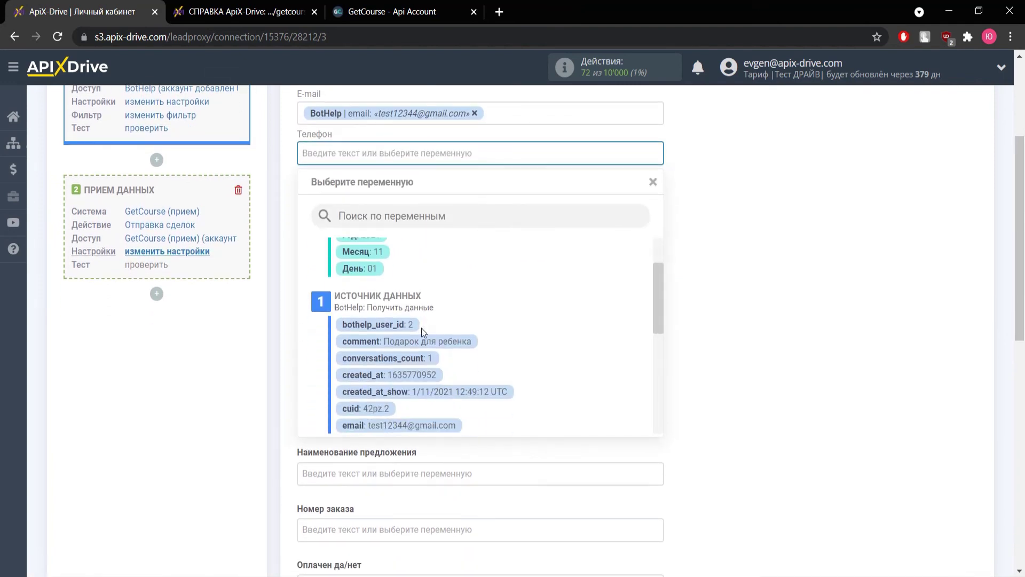
{"action": "scroll", "coordinate": [424, 393], "scroll_direction": "down", "scroll_amount": 2}
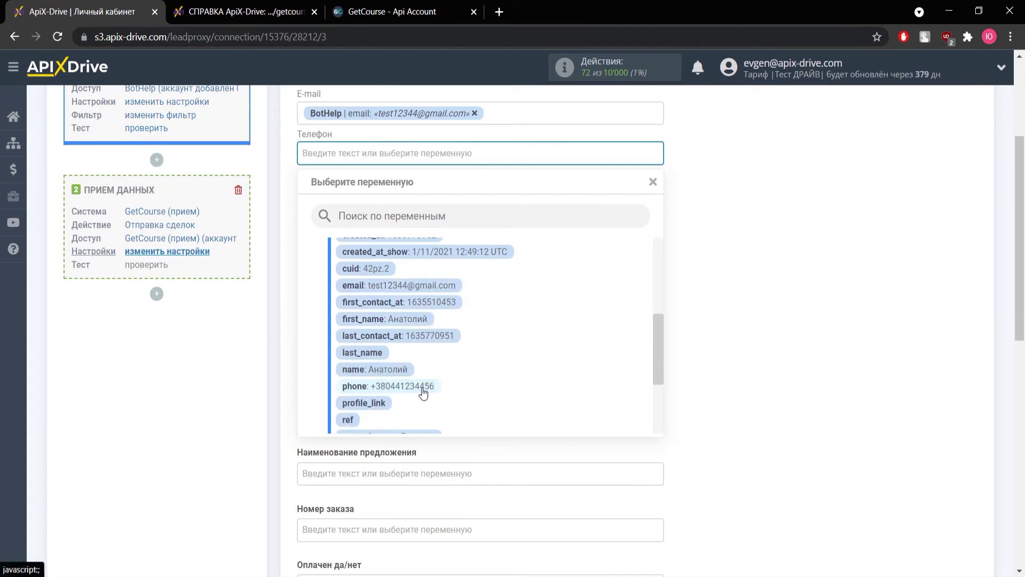
{"action": "left_click", "coordinate": [423, 389]}
{"action": "left_click", "coordinate": [393, 198]}
{"action": "scroll", "coordinate": [426, 293], "scroll_direction": "down", "scroll_amount": 4}
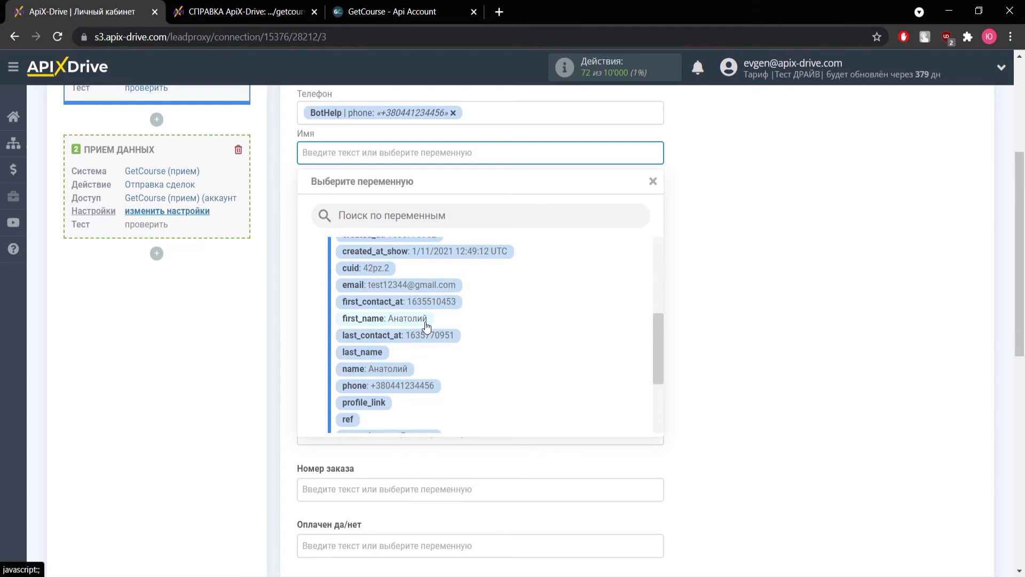
{"action": "left_click", "coordinate": [426, 323]}
- Map Фамилия to second_name and Наименование предложения to comment, then continue to testing
{"action": "left_click", "coordinate": [390, 187]}
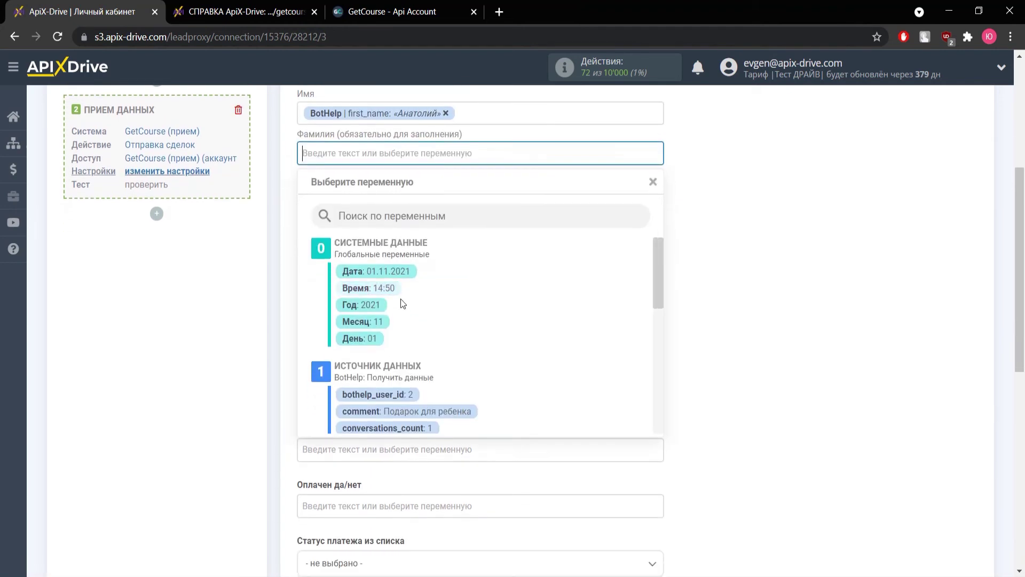
{"action": "scroll", "coordinate": [427, 328], "scroll_direction": "down", "scroll_amount": 6}
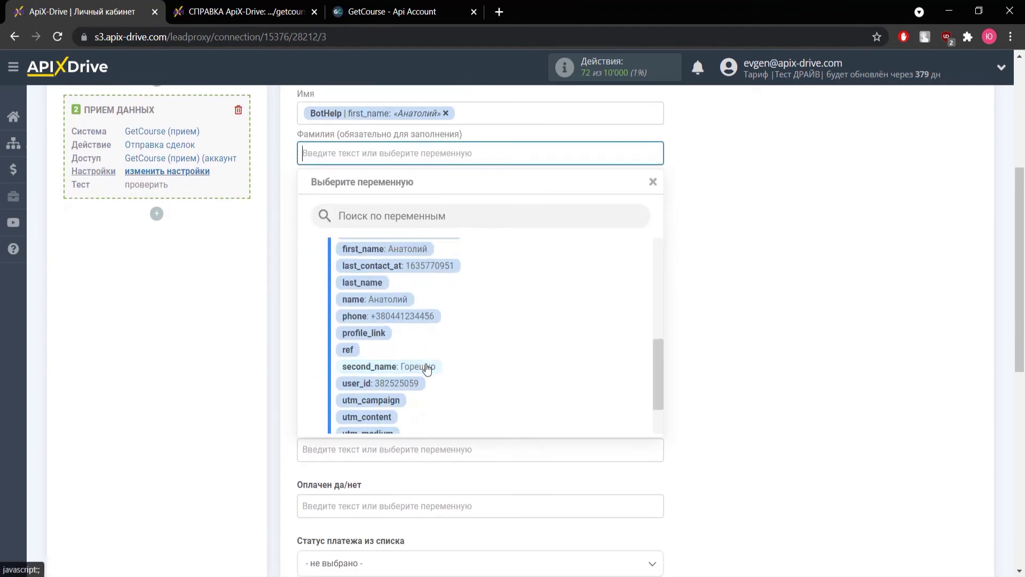
{"action": "left_click", "coordinate": [425, 366]}
{"action": "scroll", "coordinate": [424, 321], "scroll_direction": "down", "scroll_amount": 2}
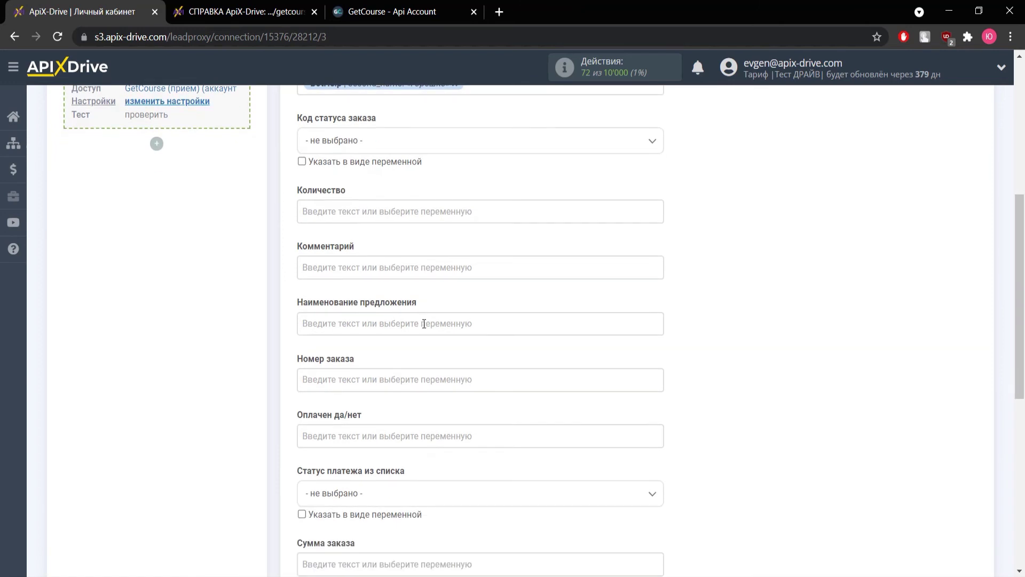
{"action": "left_click", "coordinate": [424, 324]}
{"action": "scroll", "coordinate": [423, 327], "scroll_direction": "down", "scroll_amount": 2}
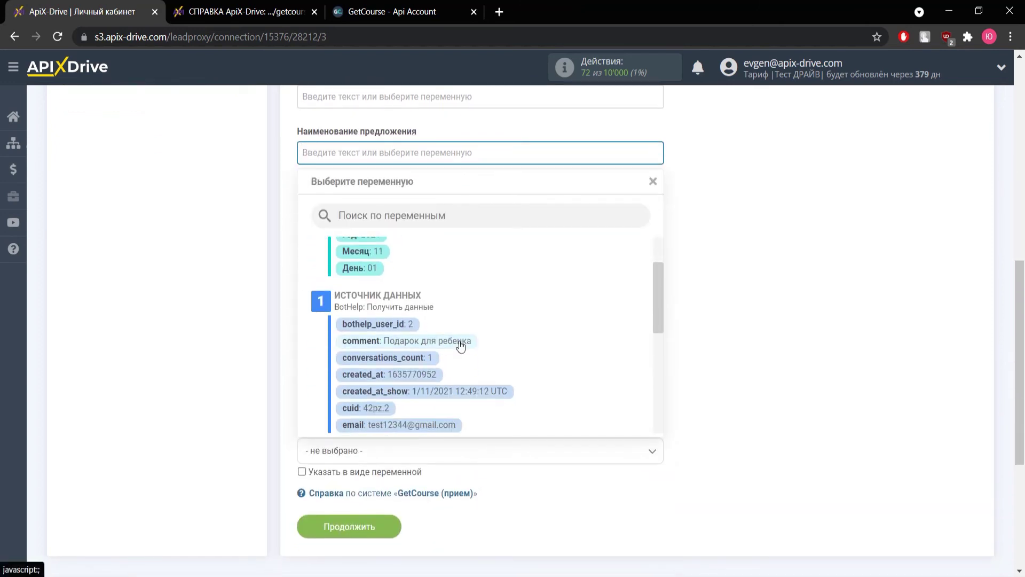
{"action": "left_click", "coordinate": [460, 341]}
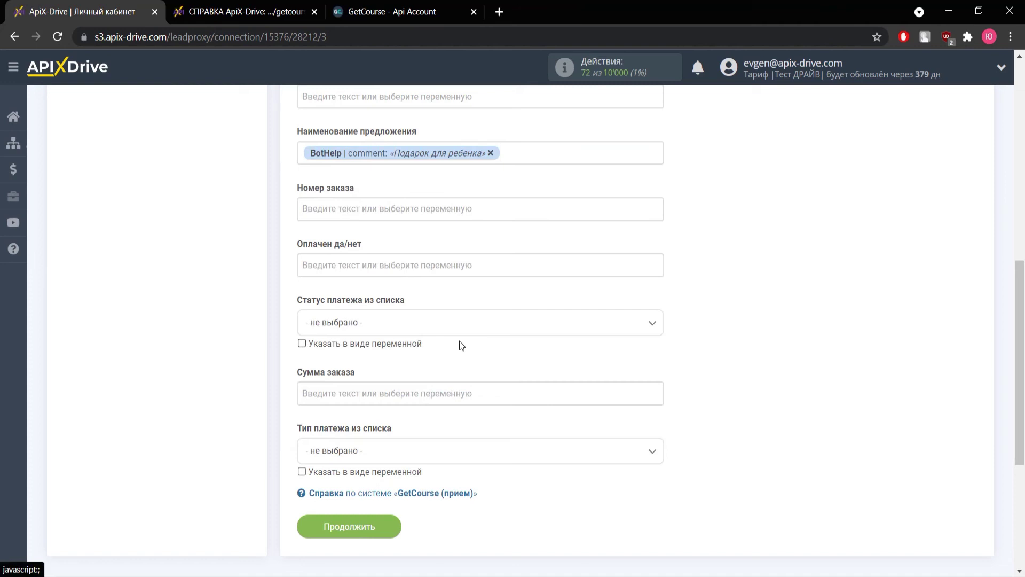
{"action": "scroll", "coordinate": [448, 385], "scroll_direction": "down", "scroll_amount": 2}
{"action": "left_click", "coordinate": [372, 462]}
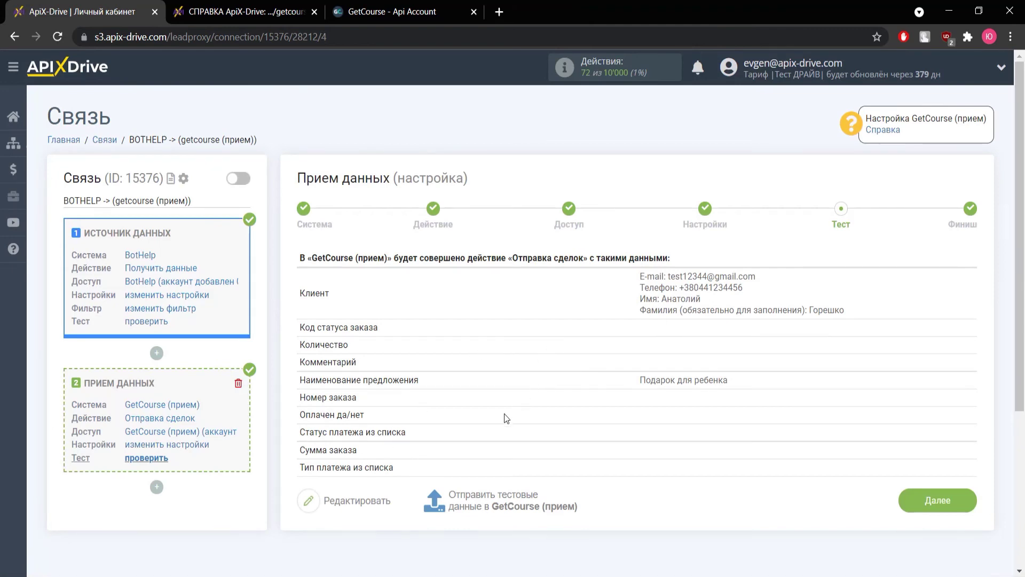
- Send the test data to GetCourse (прием), then switch to the GetCourse tab
{"action": "left_click", "coordinate": [488, 494]}
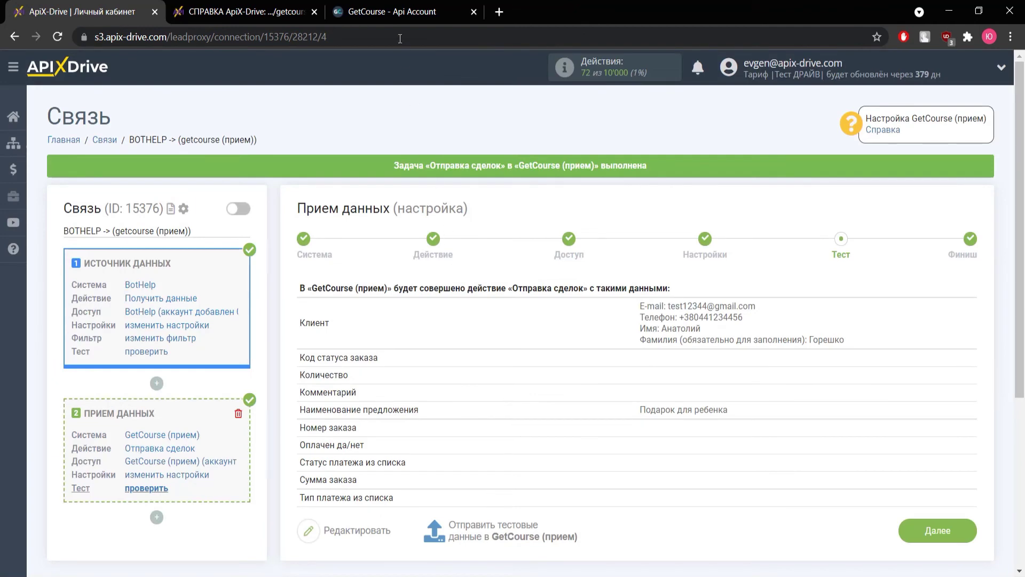
{"action": "left_click", "coordinate": [399, 15]}
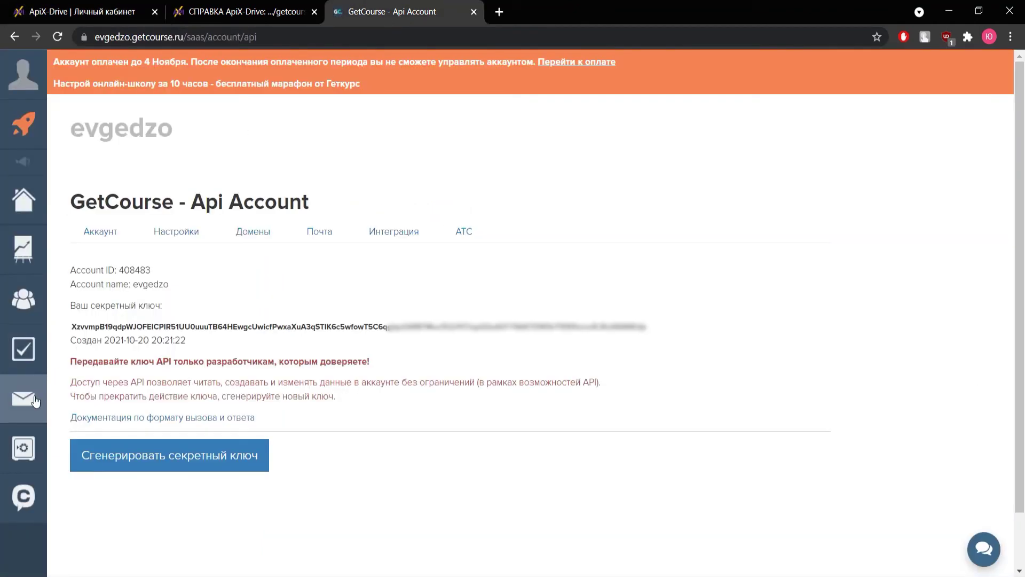
- In Продажи > Заказы, open order #0140 for Подарок для ребенка and review it
{"action": "left_click", "coordinate": [23, 448]}
{"action": "left_click", "coordinate": [78, 109]}
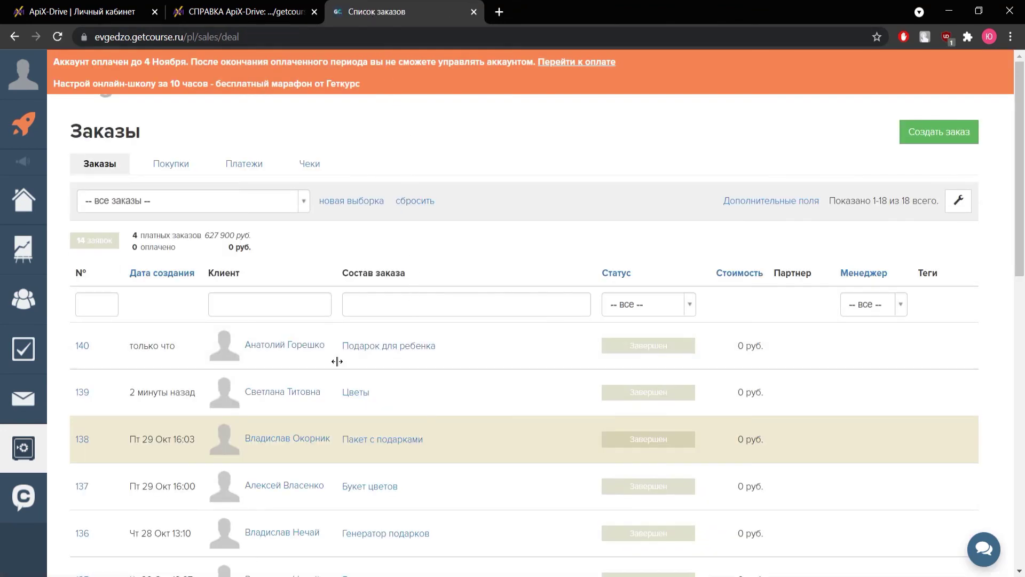
{"action": "left_click", "coordinate": [83, 346]}
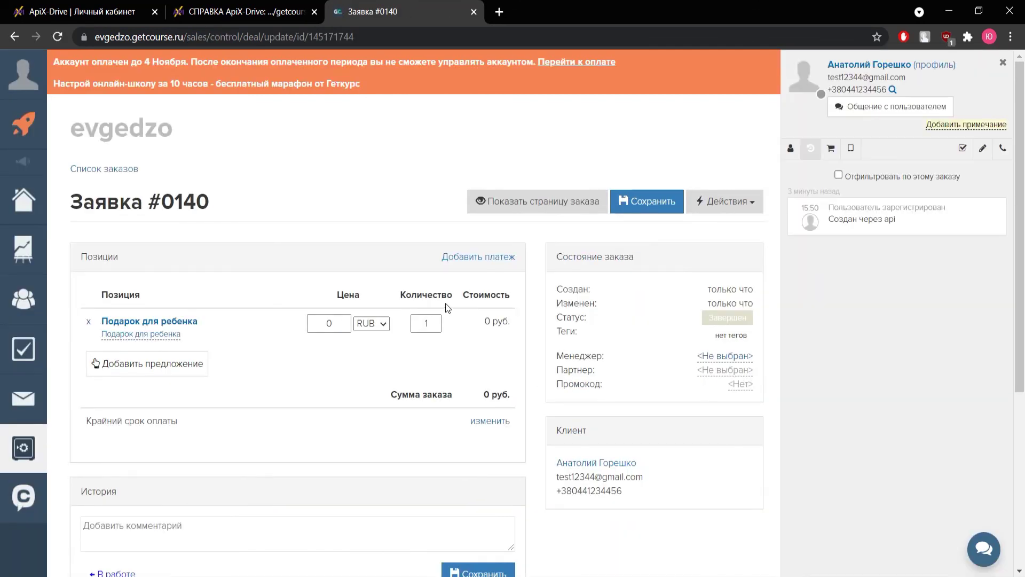
{"action": "scroll", "coordinate": [447, 308], "scroll_direction": "down", "scroll_amount": 3}
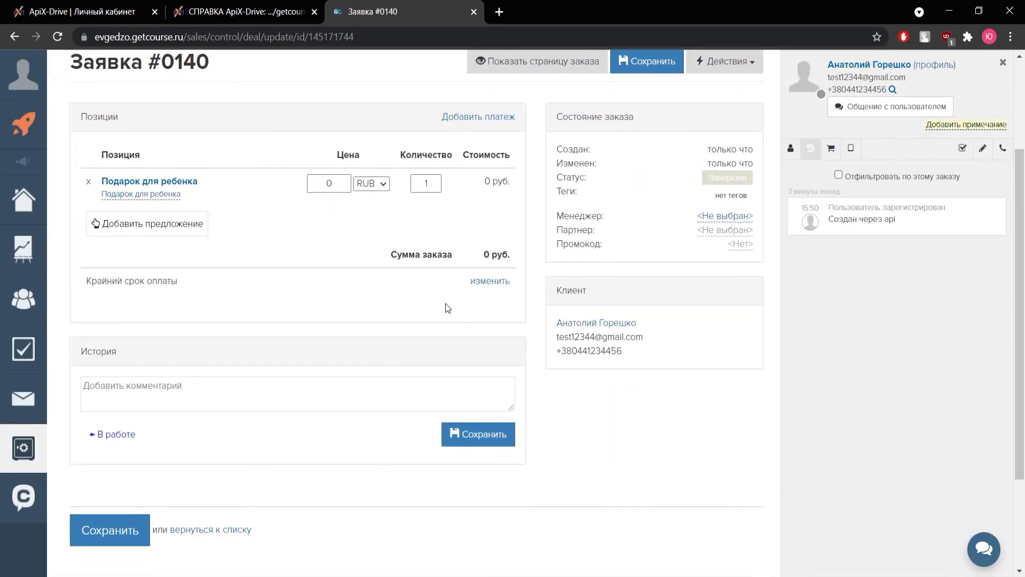
{"action": "scroll", "coordinate": [447, 308], "scroll_direction": "up", "scroll_amount": 3}
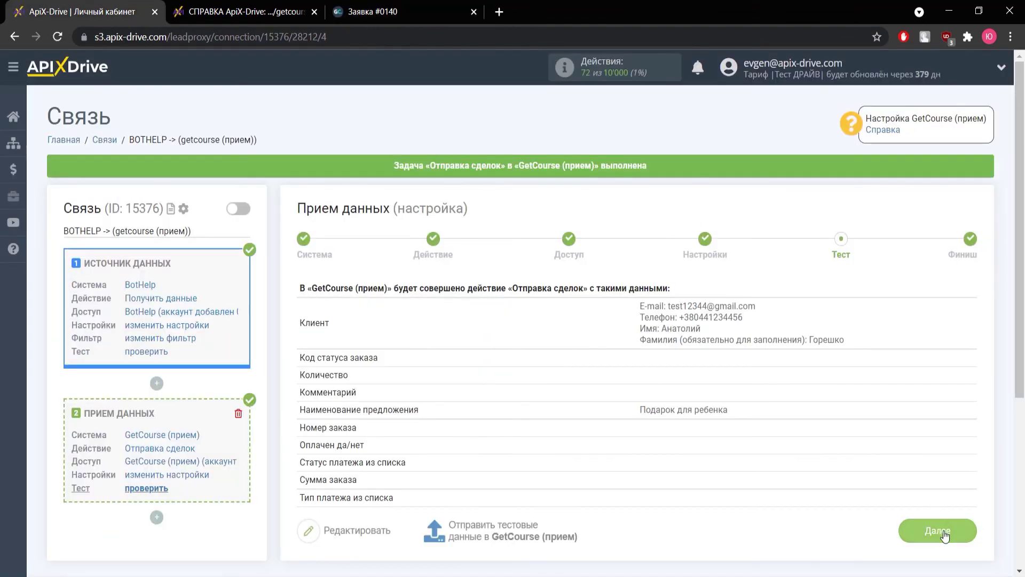
- Finish the setup, switch on «Включить обновление», and save a «5 минут» update interval
{"action": "left_click", "coordinate": [938, 531]}
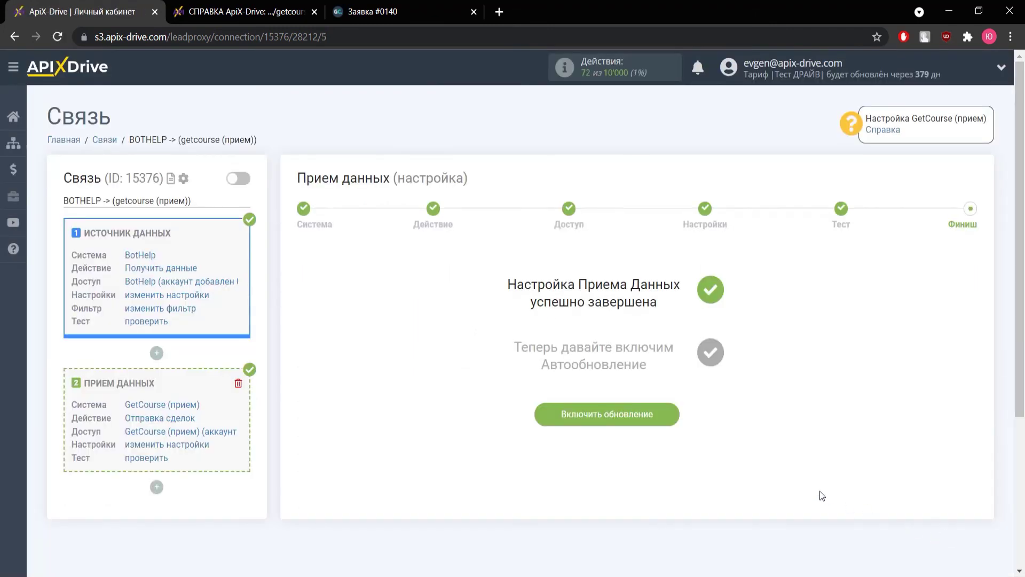
{"action": "left_click", "coordinate": [613, 421]}
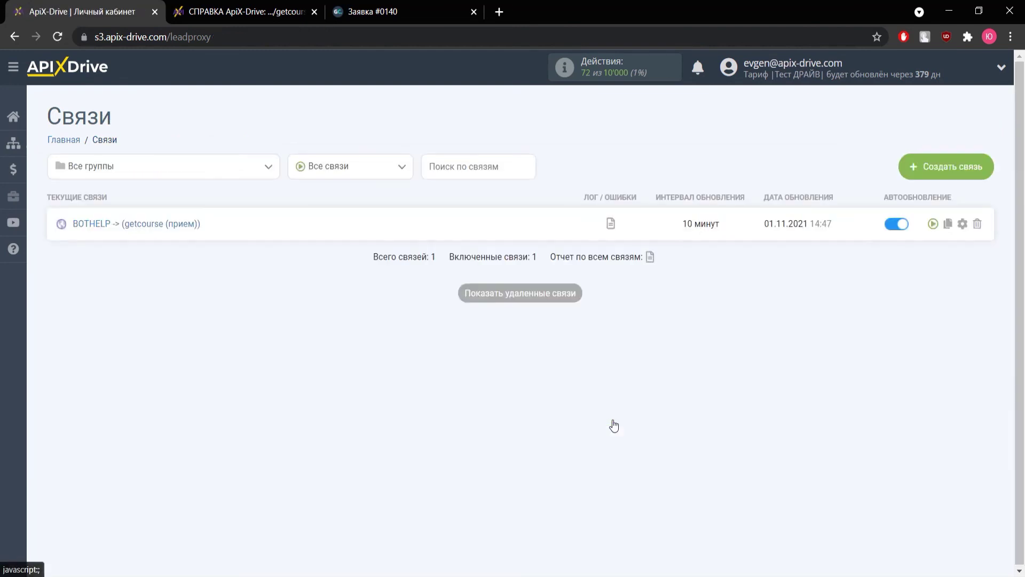
{"action": "left_click", "coordinate": [962, 224]}
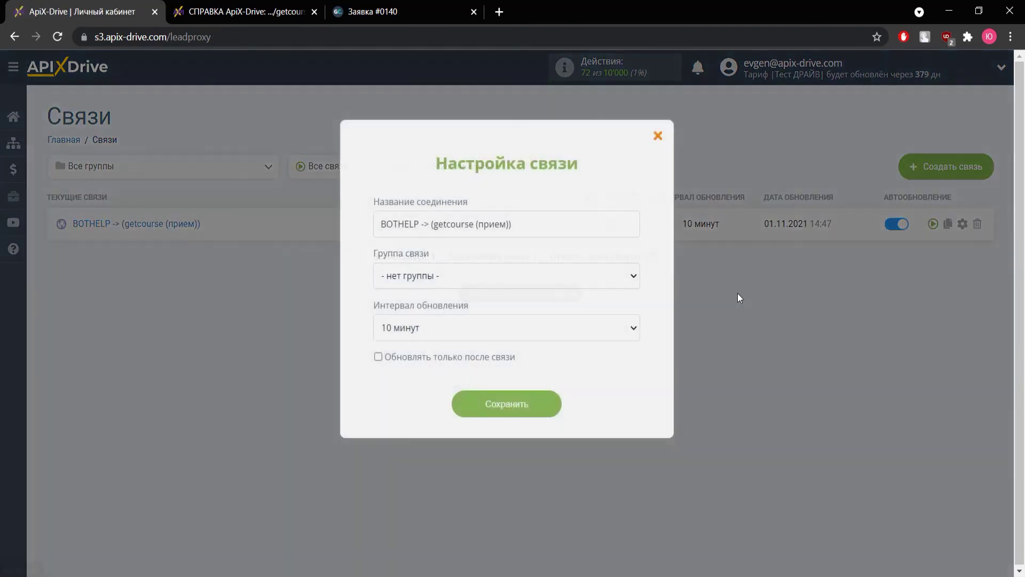
{"action": "left_click", "coordinate": [599, 329]}
{"action": "left_click", "coordinate": [568, 351]}
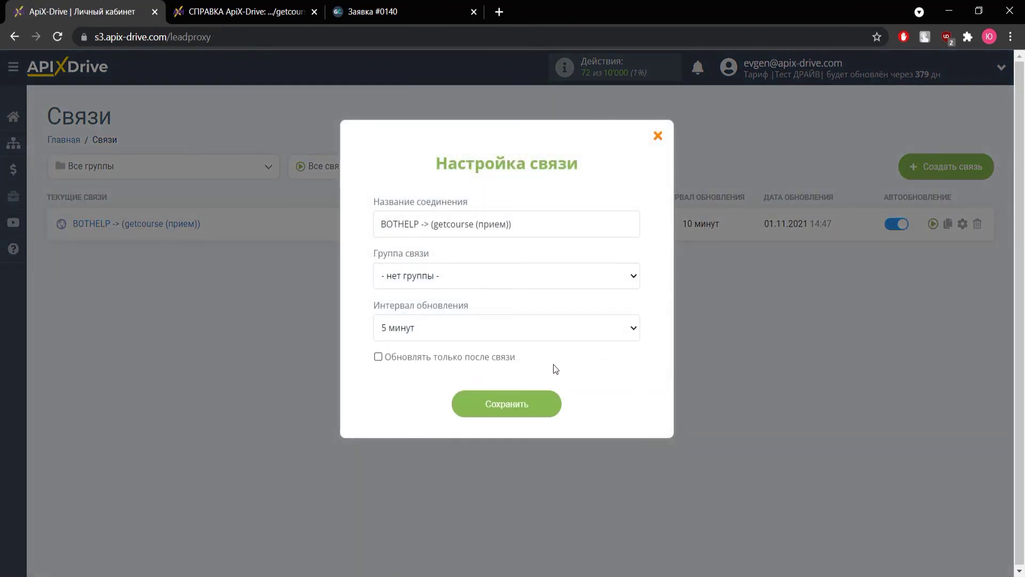
{"action": "left_click", "coordinate": [519, 405]}
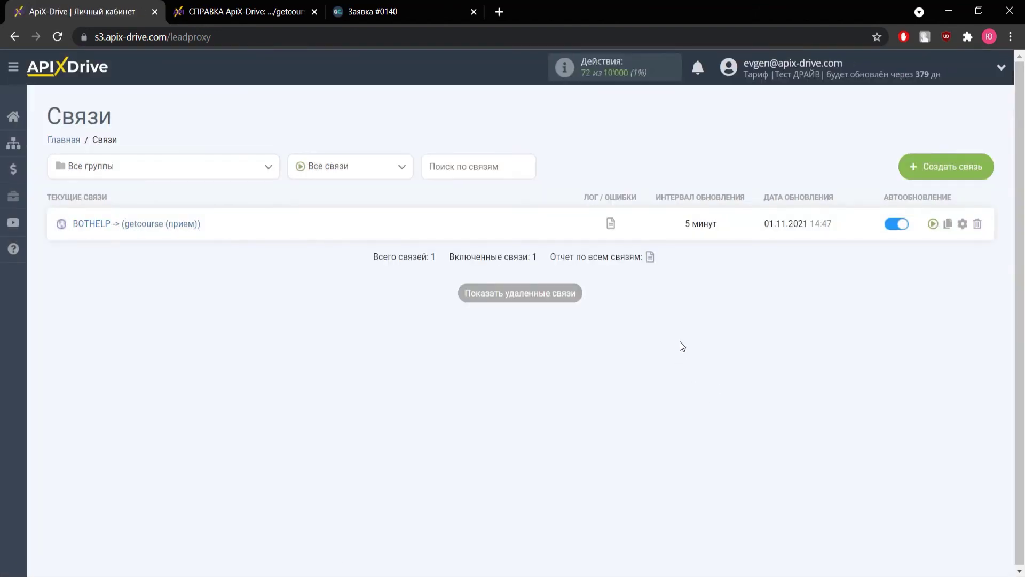